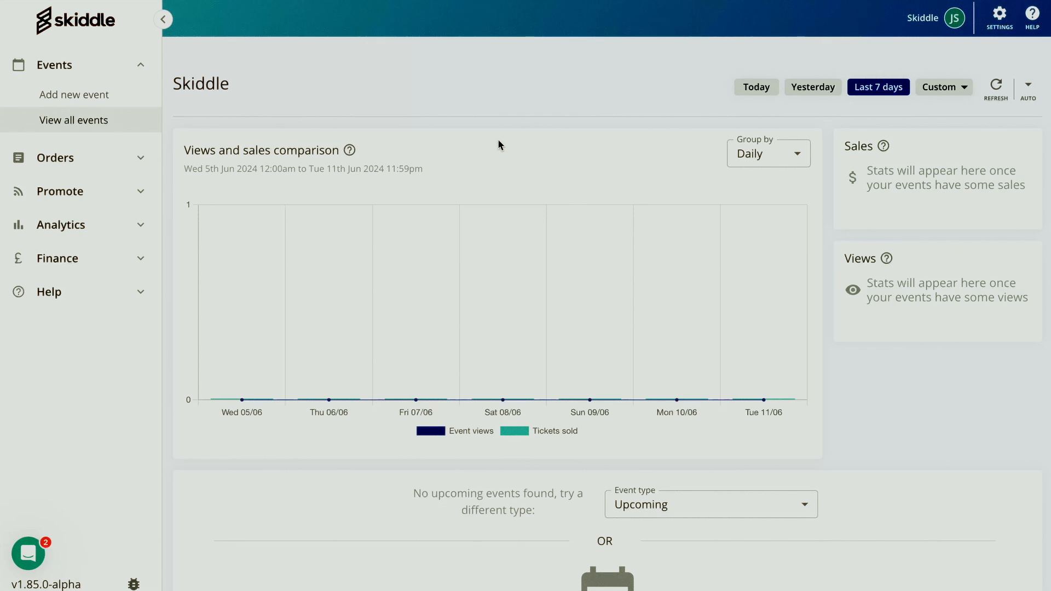
Start a new event, choose Club as the event type and continue to the event name
left_click(47, 98)
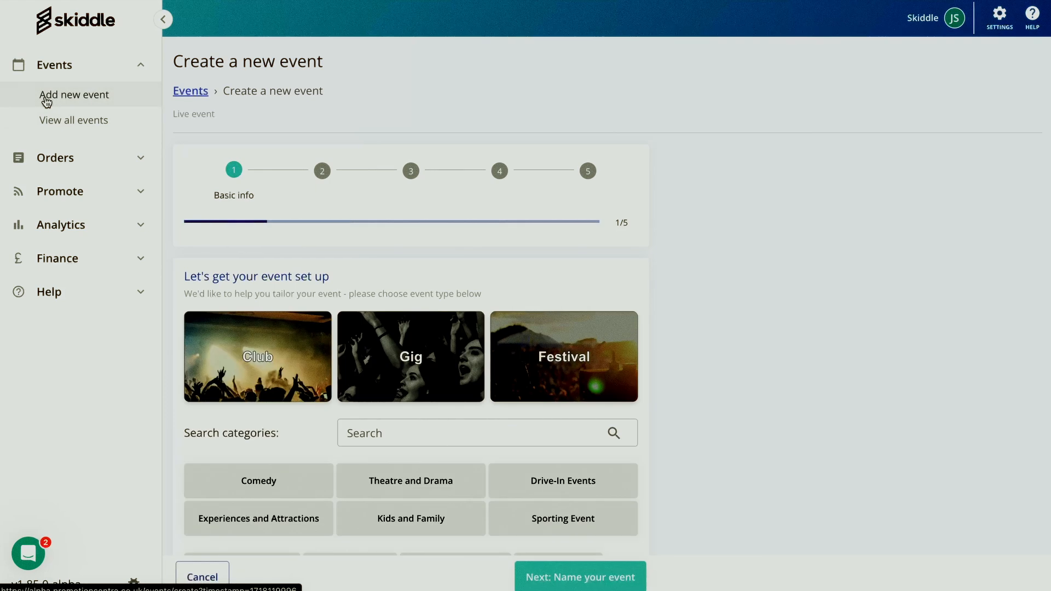
left_click(318, 356)
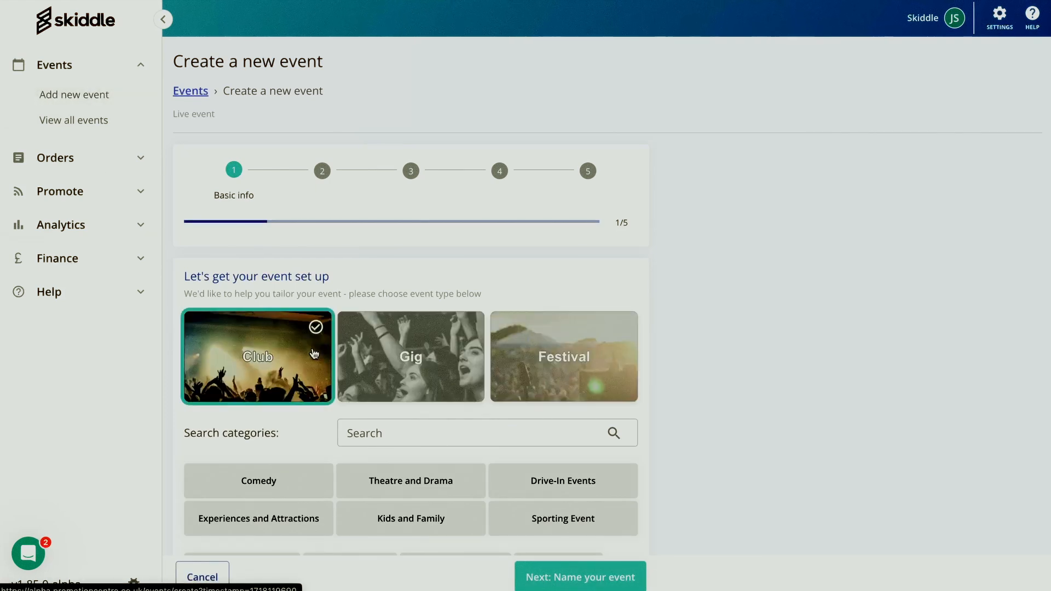
left_click(568, 578)
Name the event "Skiddle Wednesdays", enter the short description "This is a test event" and continue to the venue
left_click(284, 341)
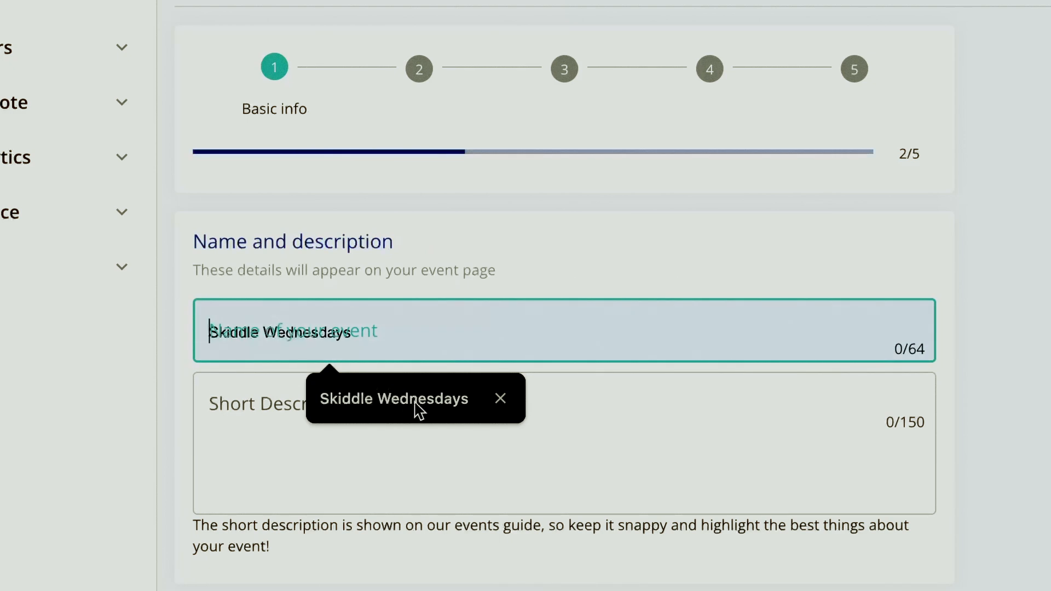
left_click(416, 405)
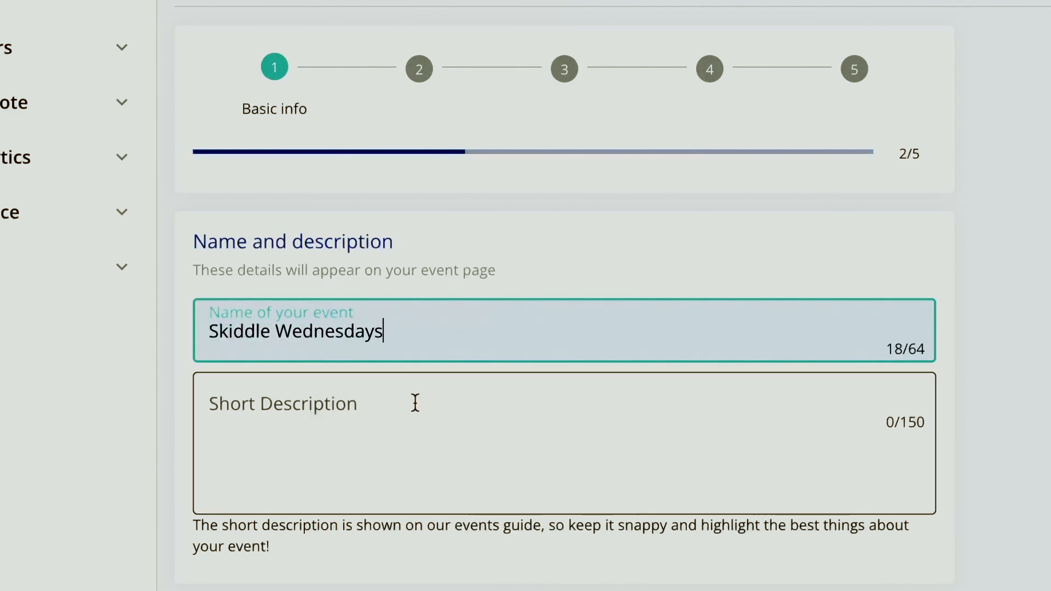
left_click(441, 422)
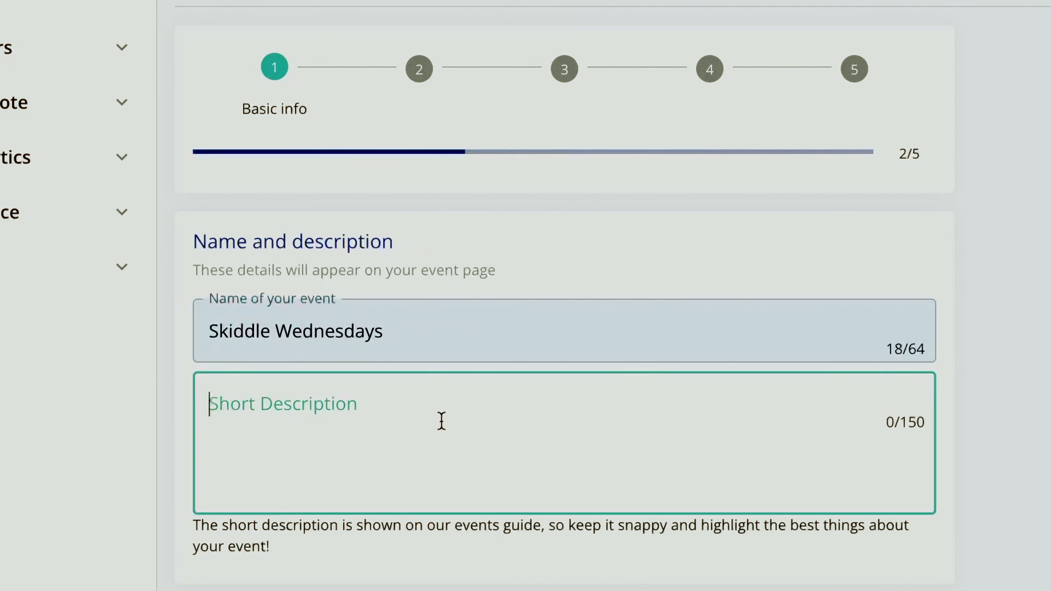
type("This is a test")
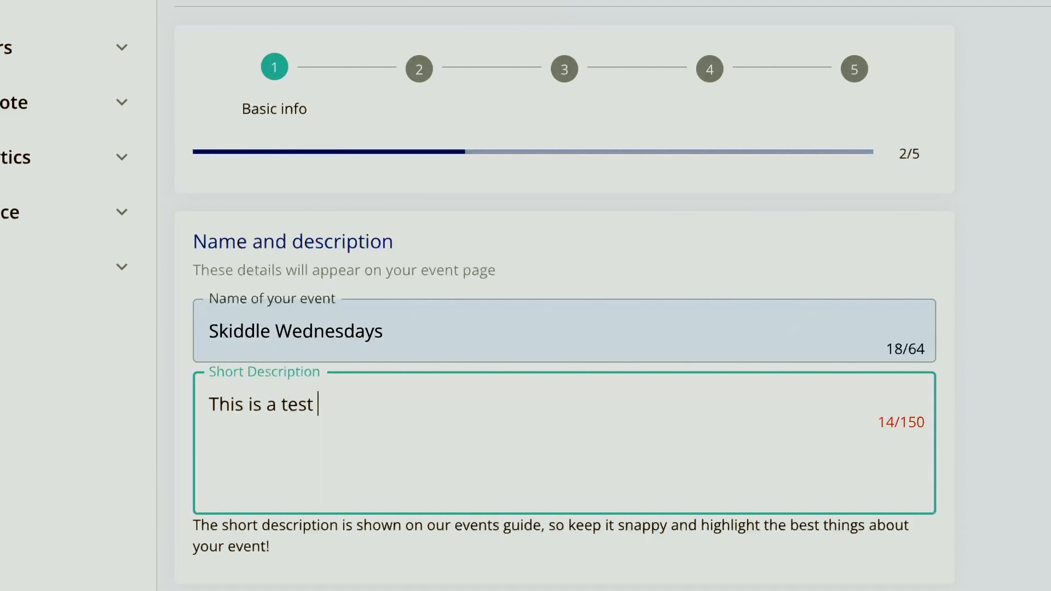
type(" event")
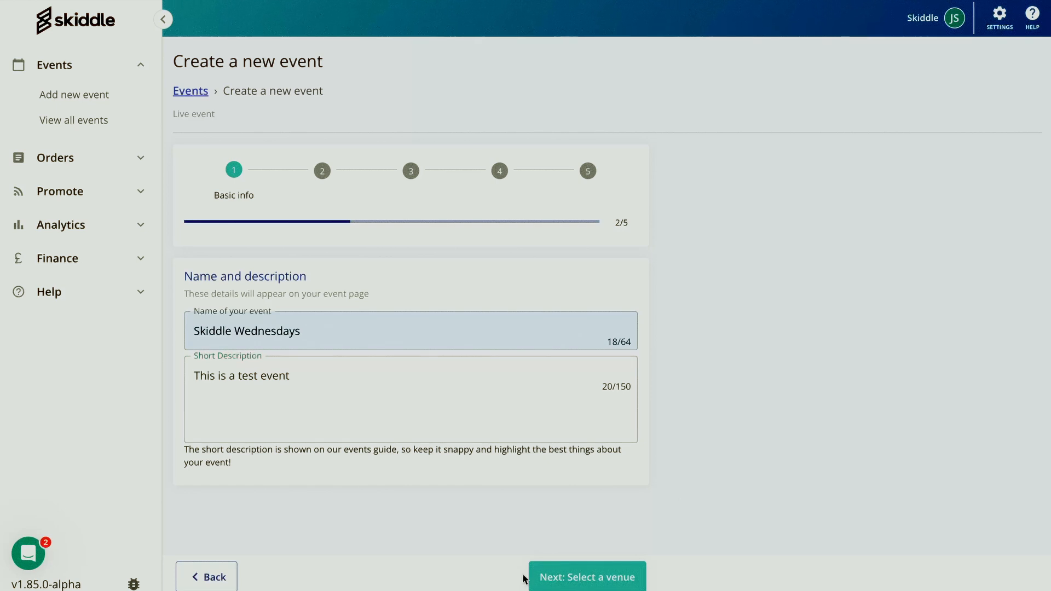
left_click(570, 575)
Find and select the existing "A Test Venue" in Preston as the physical venue, and continue to the event dates
left_click(467, 406)
type("a te")
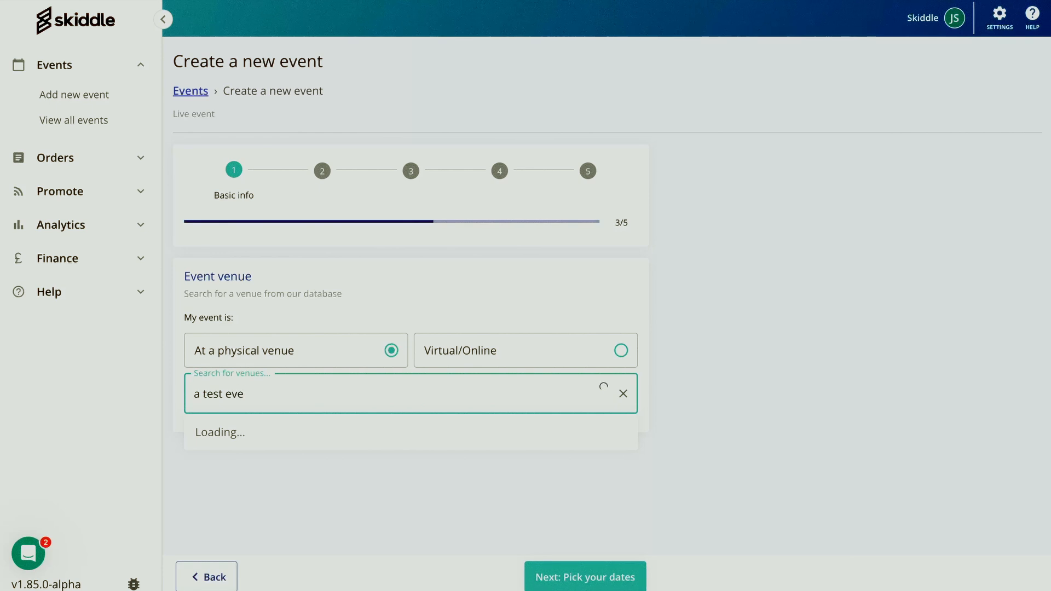
type("st eve")
key("BackSpace")
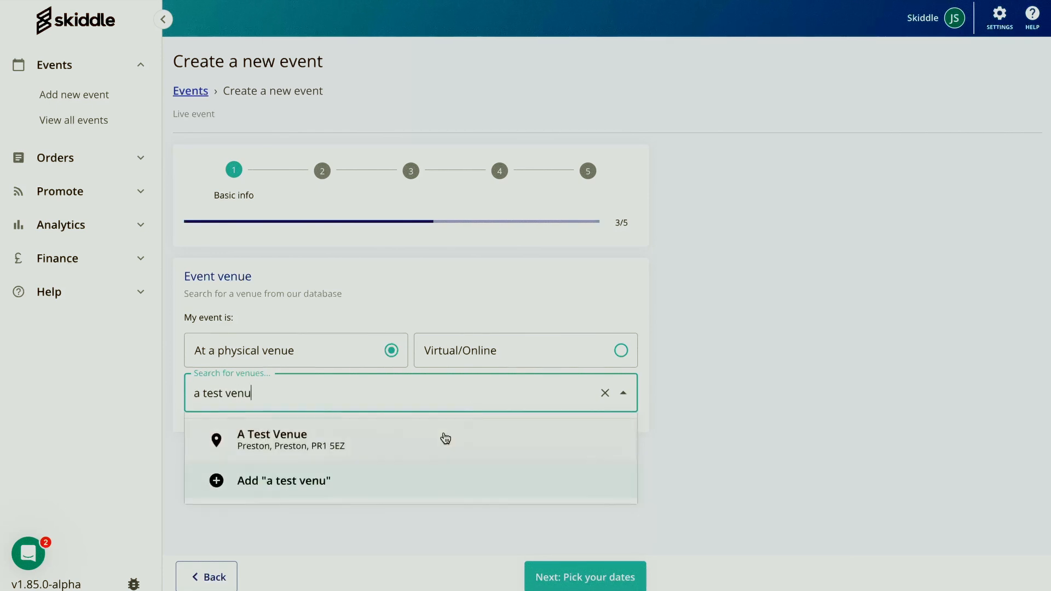
left_click(399, 453)
left_click(579, 565)
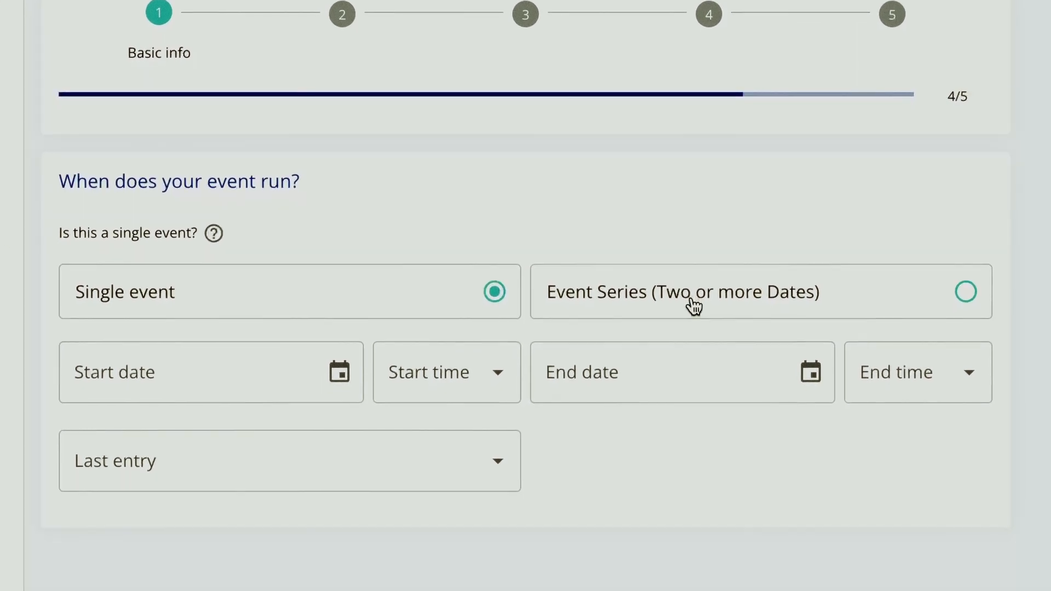
Make the event an Event Series with two or more dates
left_click(692, 300)
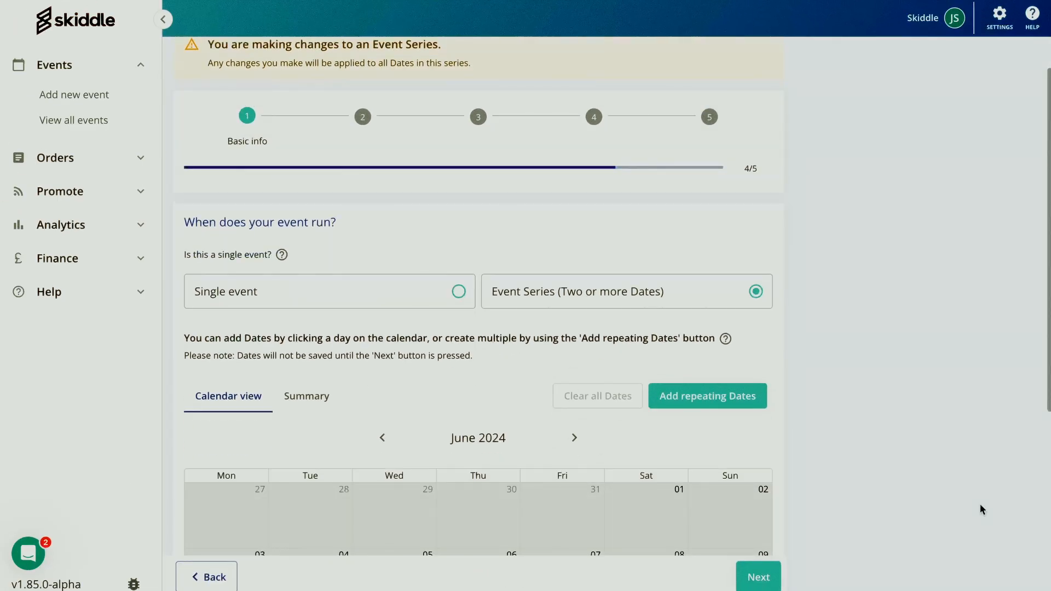
scroll(583, 350, "down", 5)
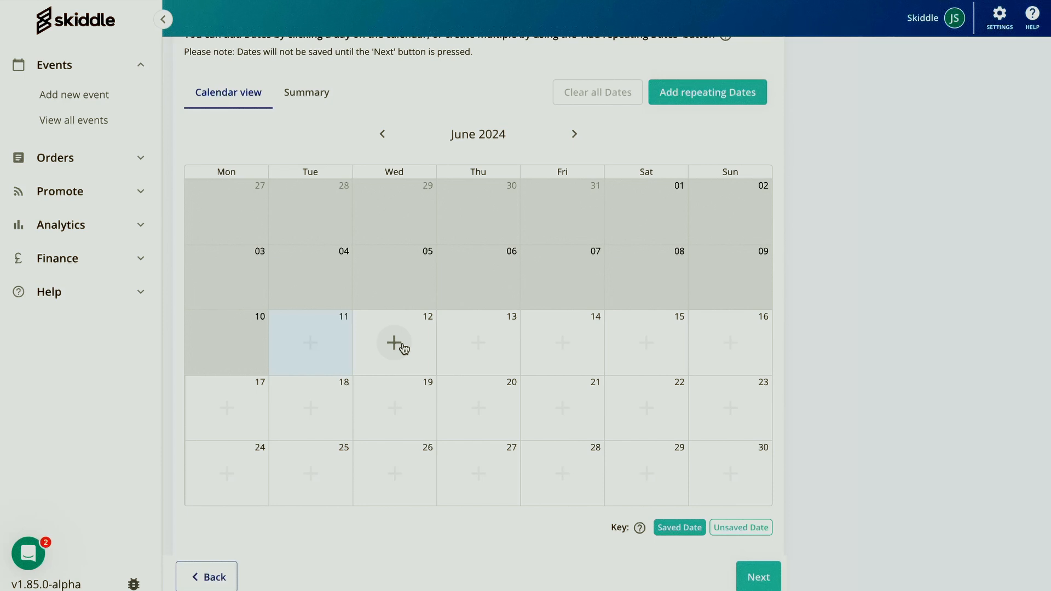
scroll(404, 348, "down", 1)
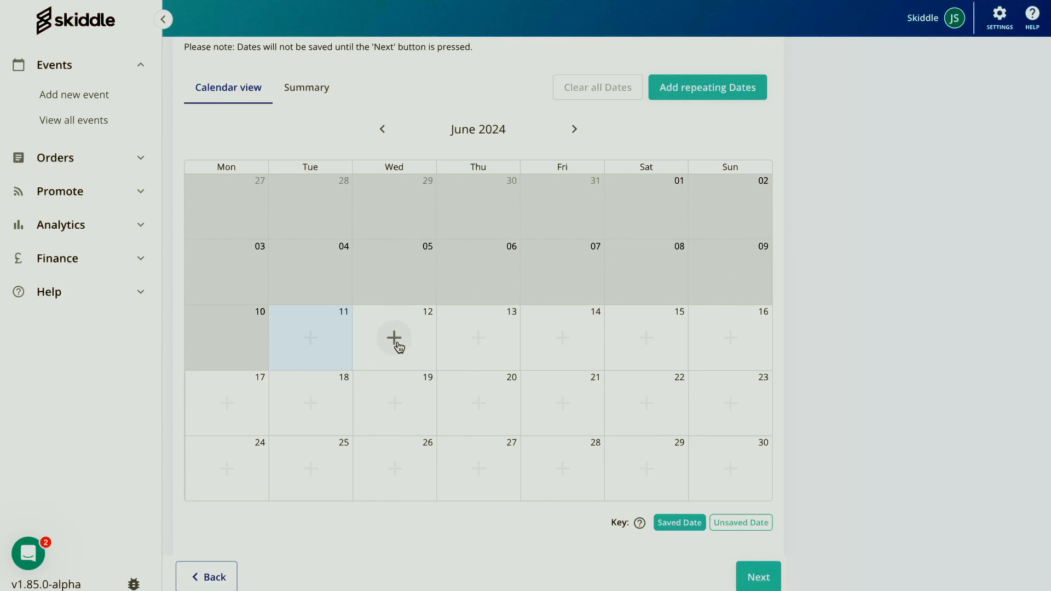
Create a date on Wednesday 12 June 2024 with start time 6:00pm and last entry 8:00pm
left_click(398, 343)
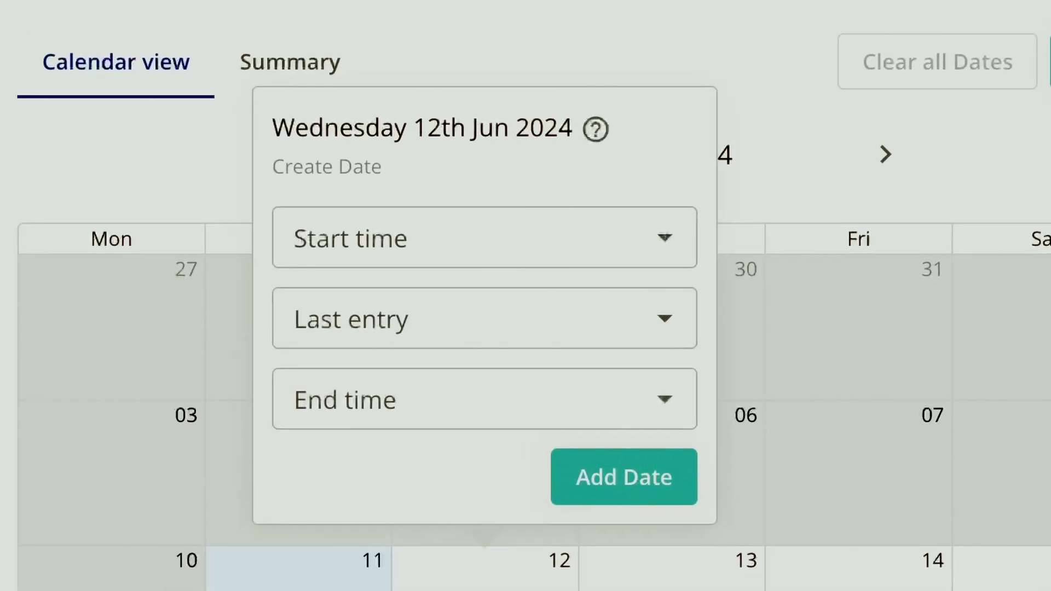
left_click(430, 227)
type("6")
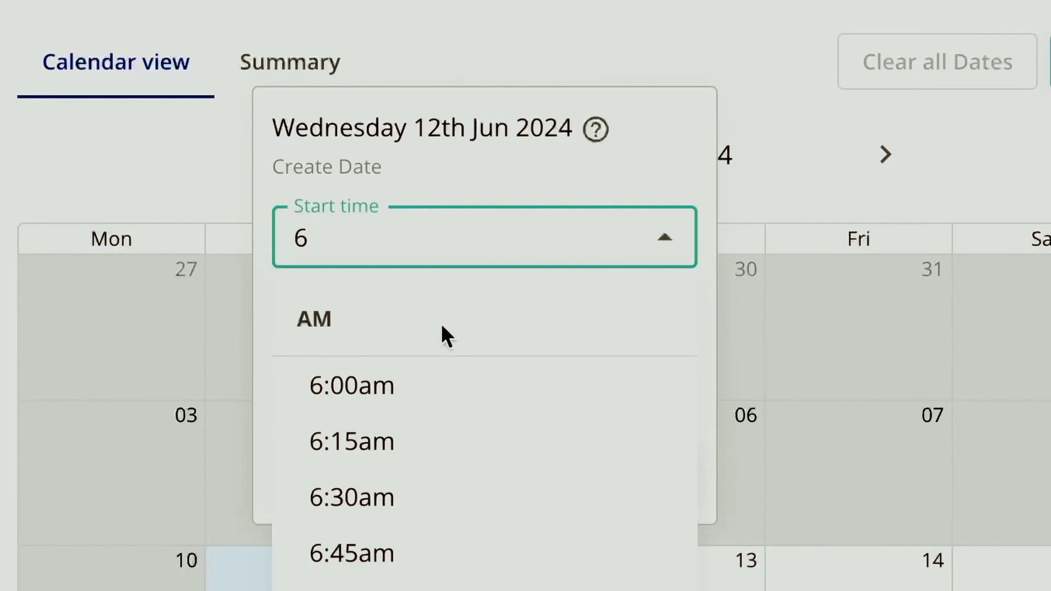
type(":00pm")
key("Return")
left_click(350, 294)
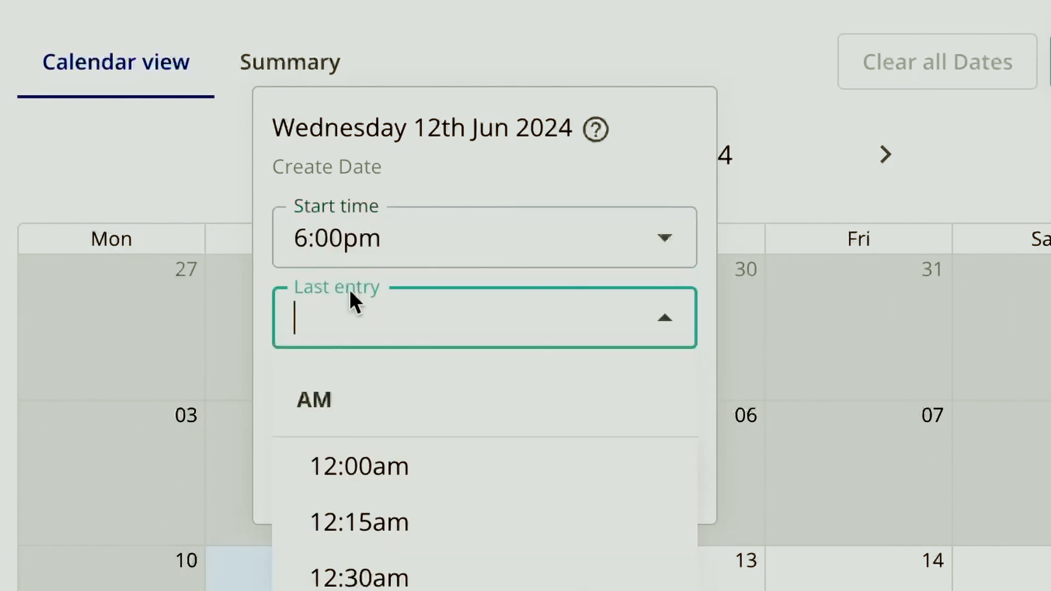
type("8:00pm")
key("Return")
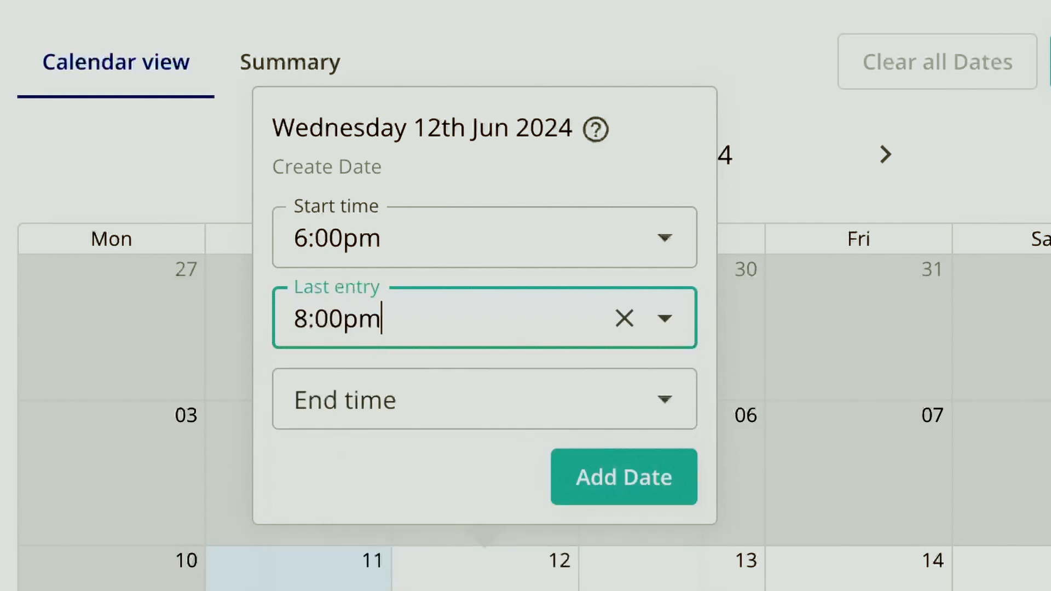
Set the 12 June date's end time to 11:00pm and add it to the calendar
left_click(399, 412)
type("11")
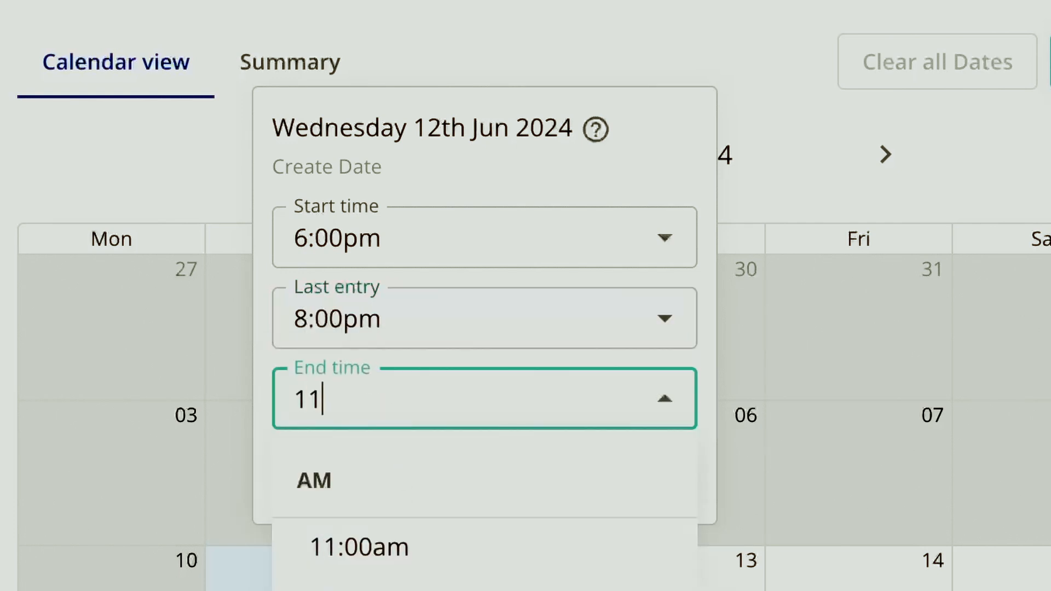
type(":00pm")
key("Return")
left_click(567, 490)
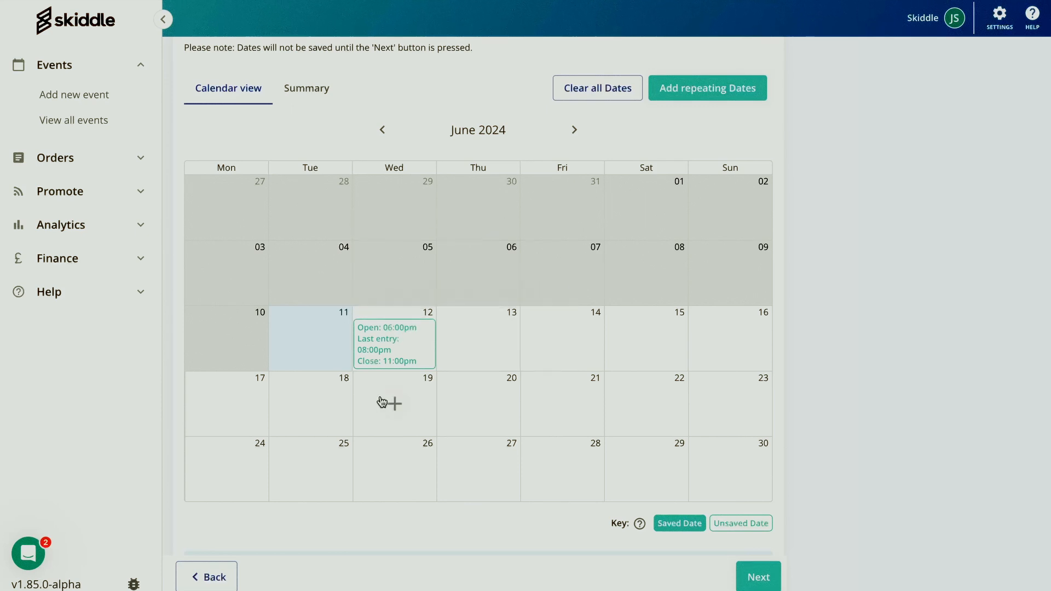
Add Wednesday 19 June with the prefilled times and Wednesday 26 June with a 10:30pm end time to the series
left_click(391, 405)
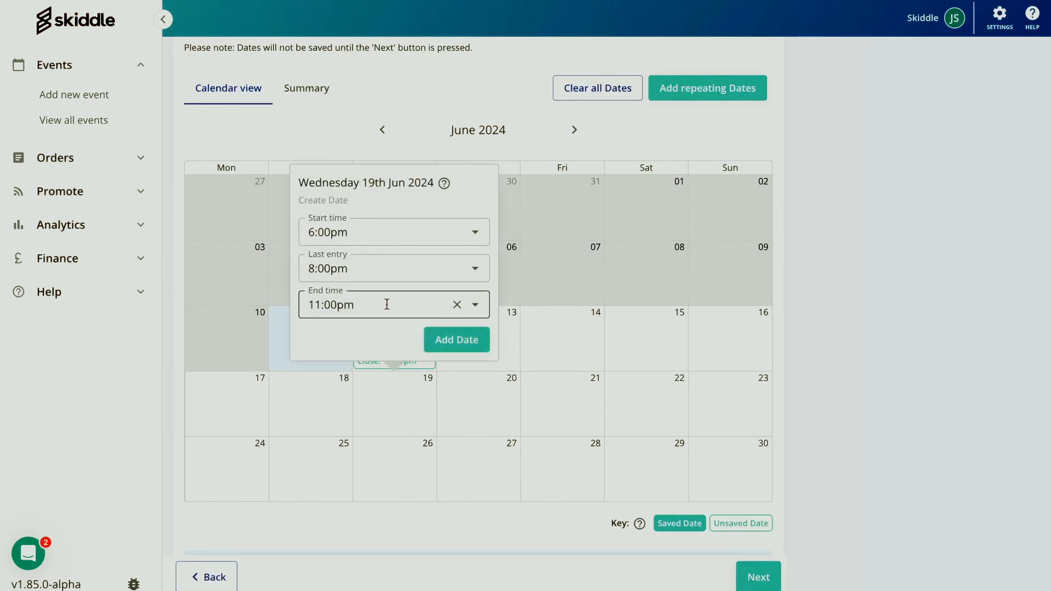
left_click(468, 348)
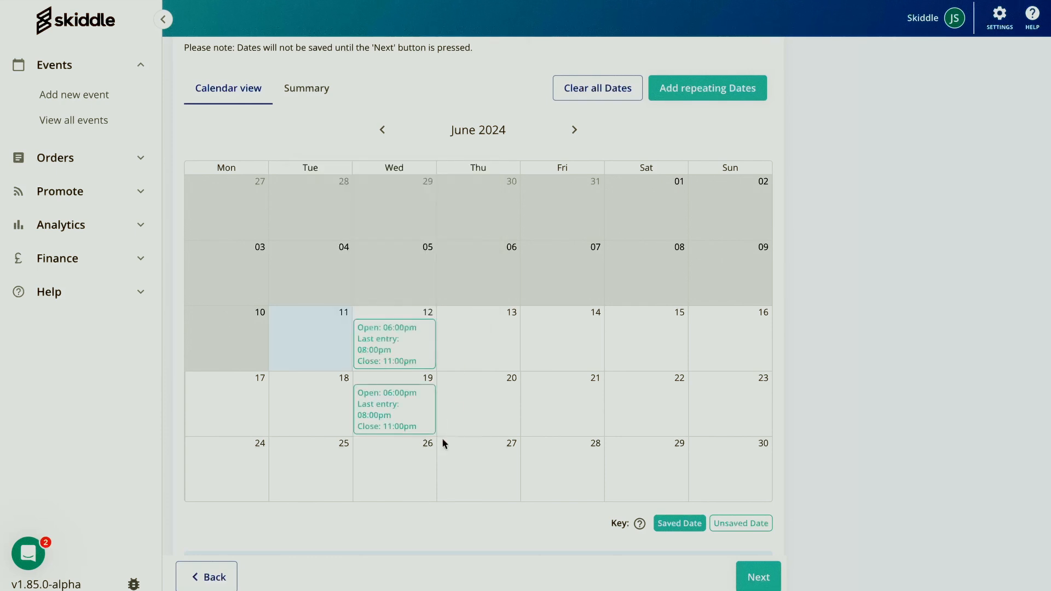
left_click(397, 475)
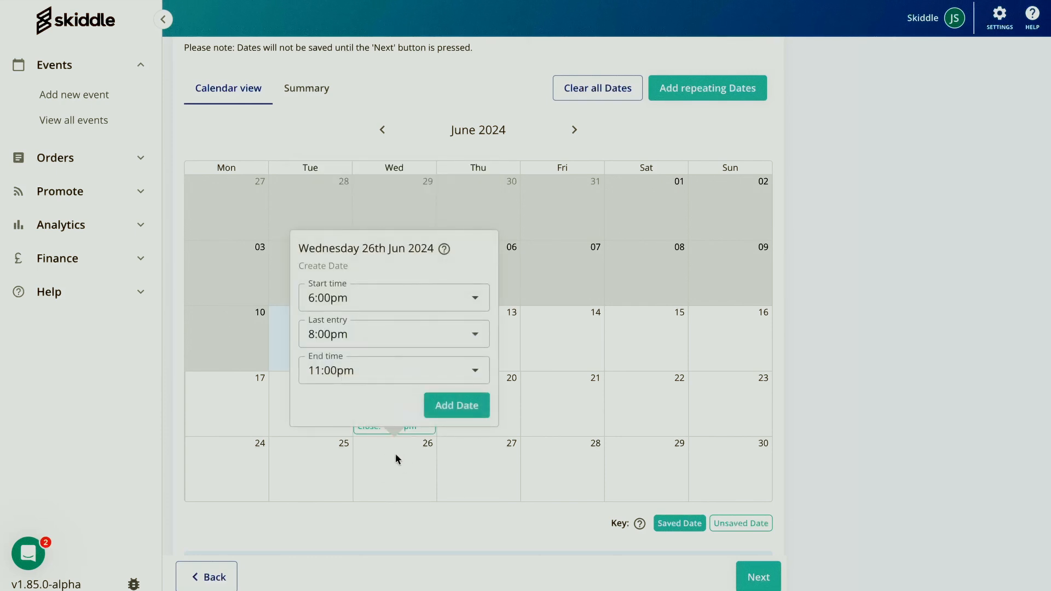
left_click(394, 370)
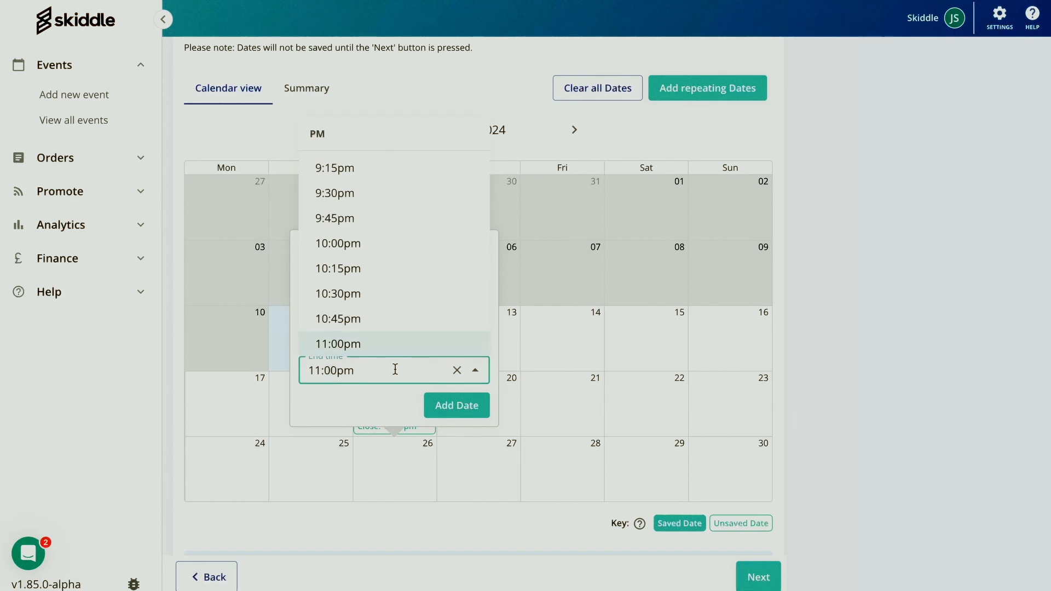
left_click(395, 299)
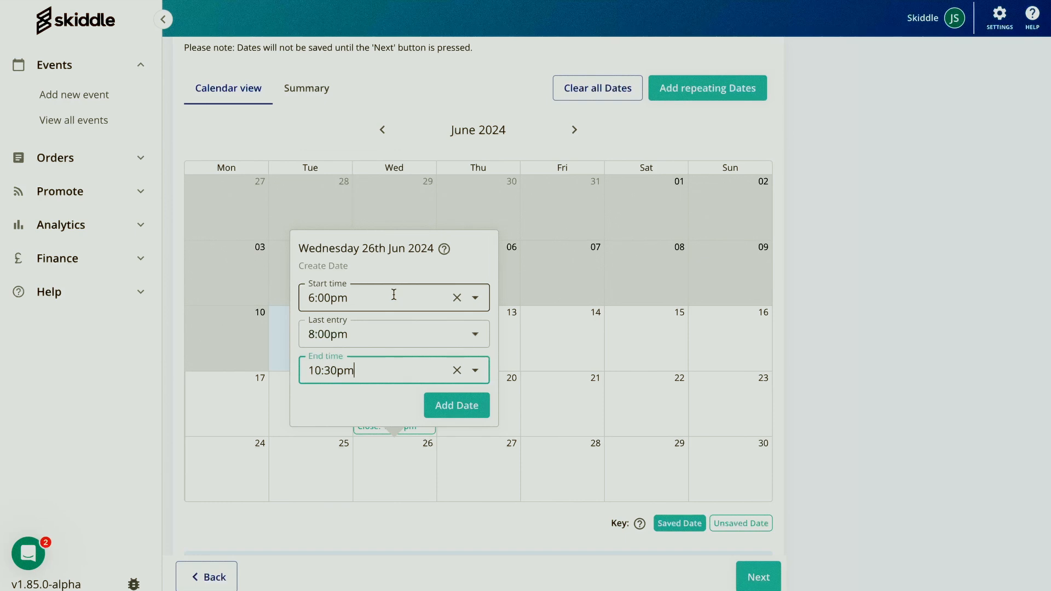
left_click(478, 414)
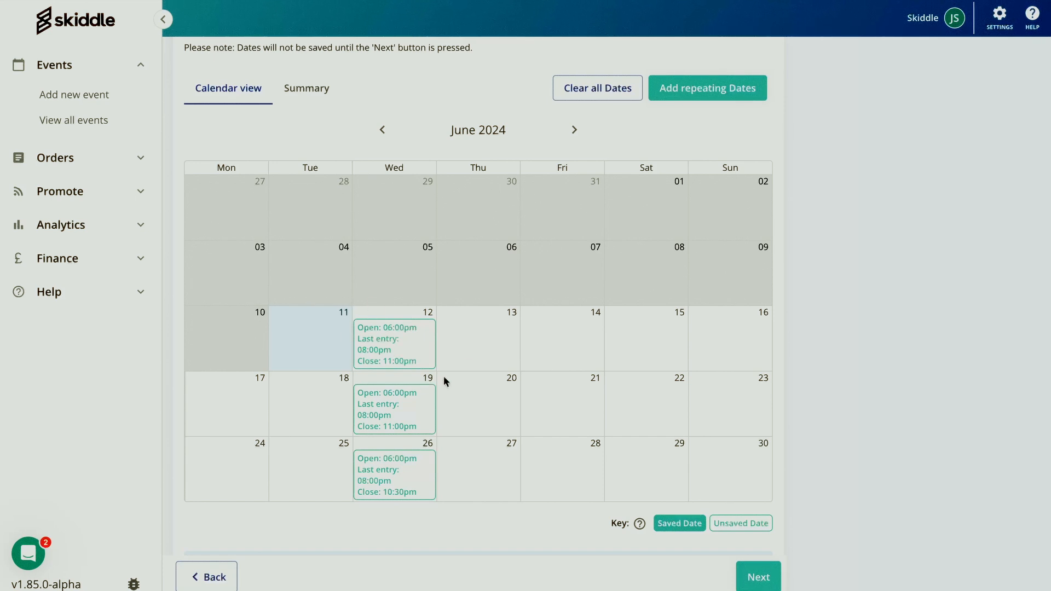
Open the form for adding repeating dates and set its start date to 12/06/2024
mouse_move(399, 348)
scroll(730, 100, "down", 1)
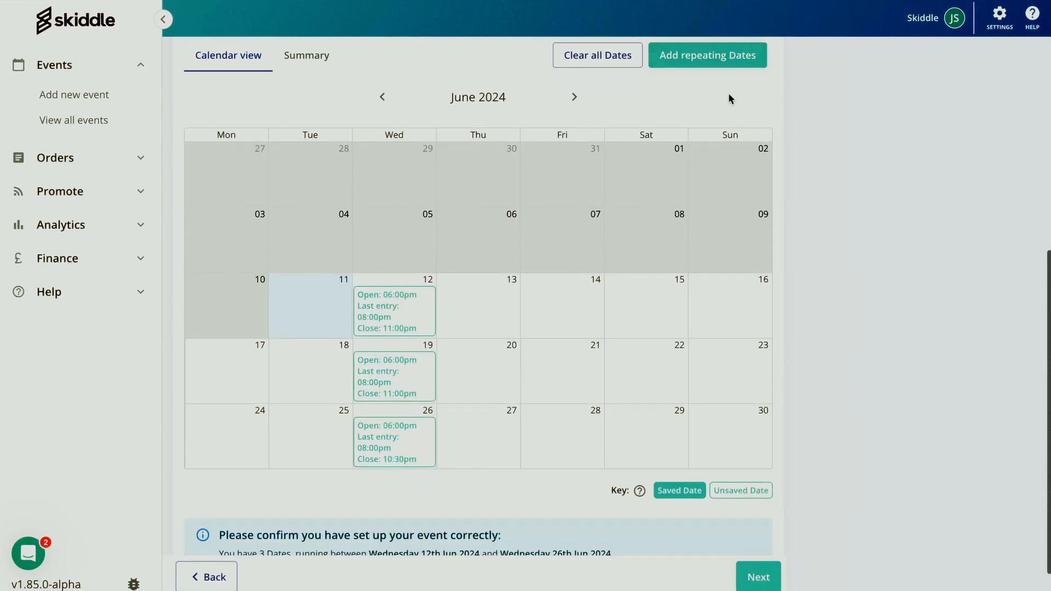
scroll(730, 97, "down", 1)
scroll(755, 77, "up", 1)
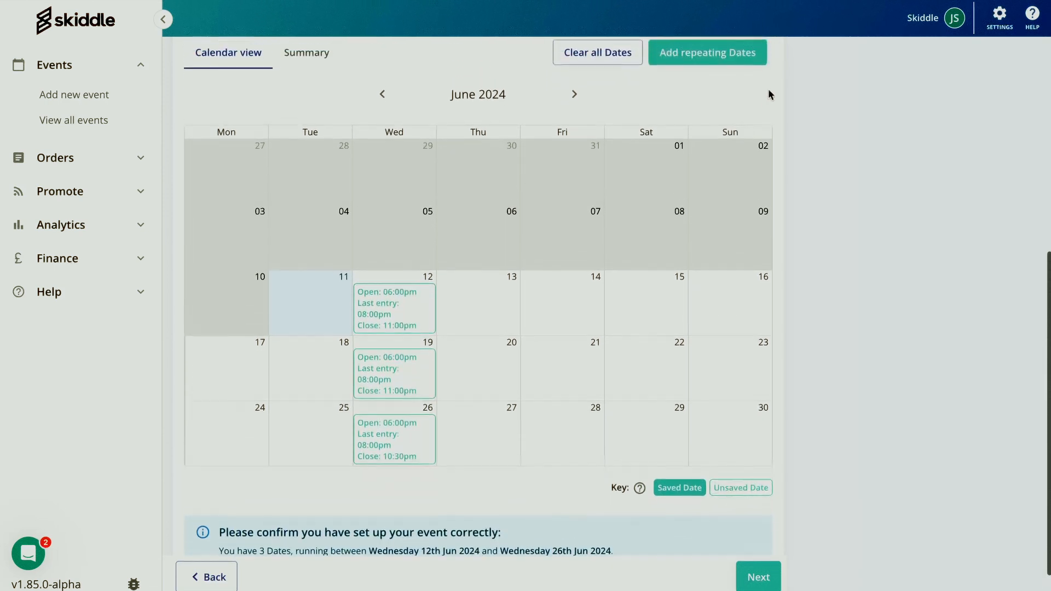
left_click(735, 74)
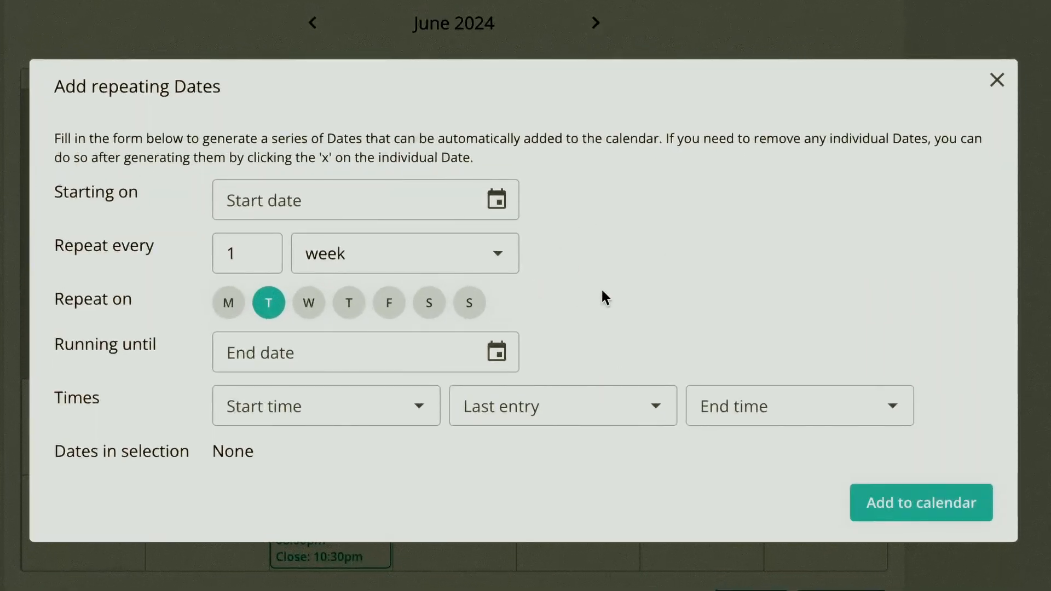
left_click(497, 201)
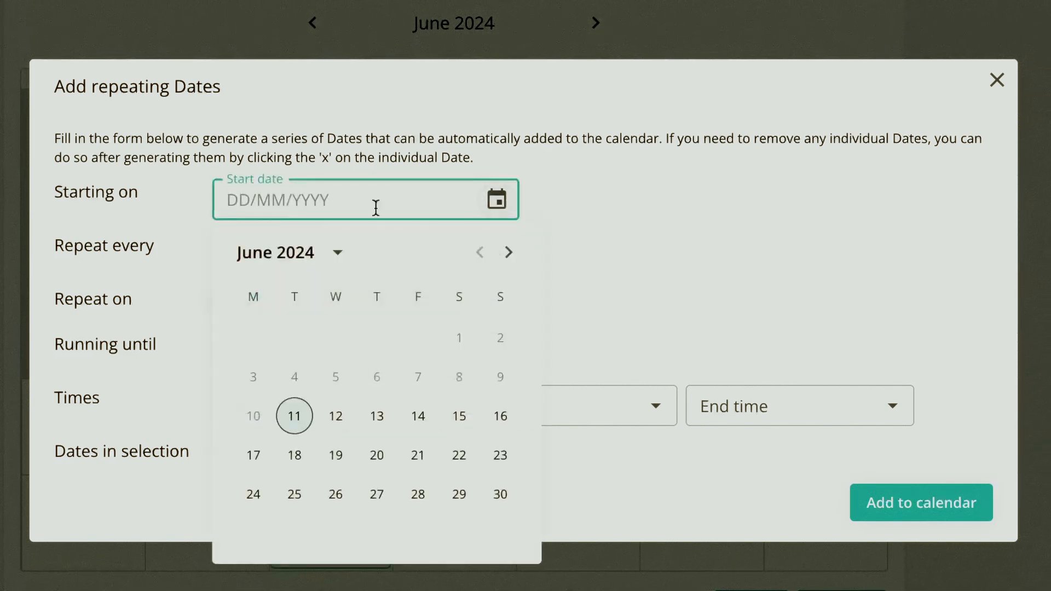
left_click(347, 421)
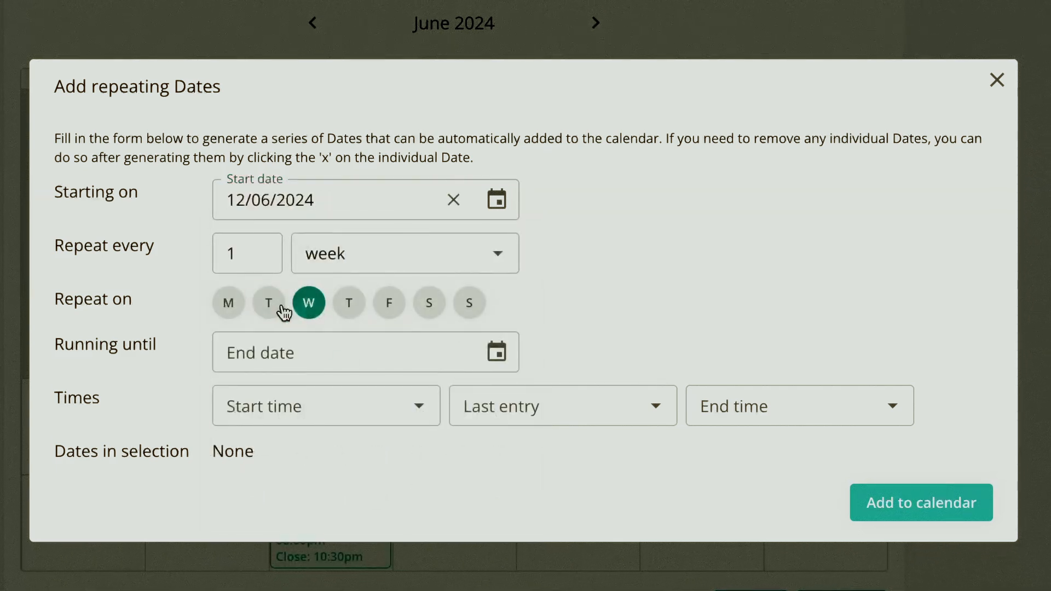
Try selecting every day except Saturday as a repeat day
left_click(351, 307)
left_click(386, 306)
left_click(351, 307)
left_click(470, 306)
left_click(230, 306)
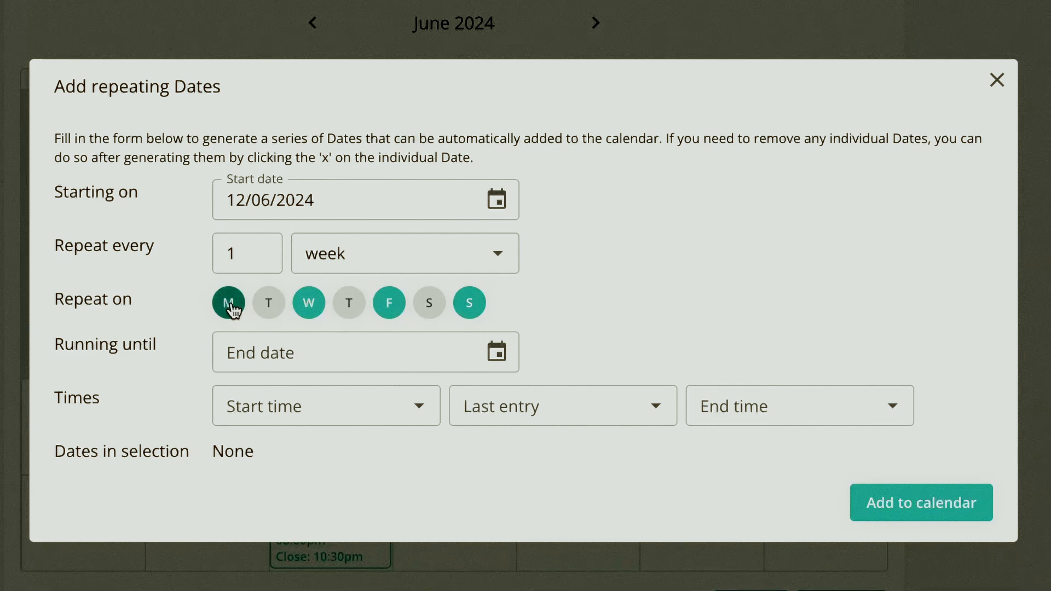
left_click(233, 311)
left_click(269, 305)
left_click(348, 305)
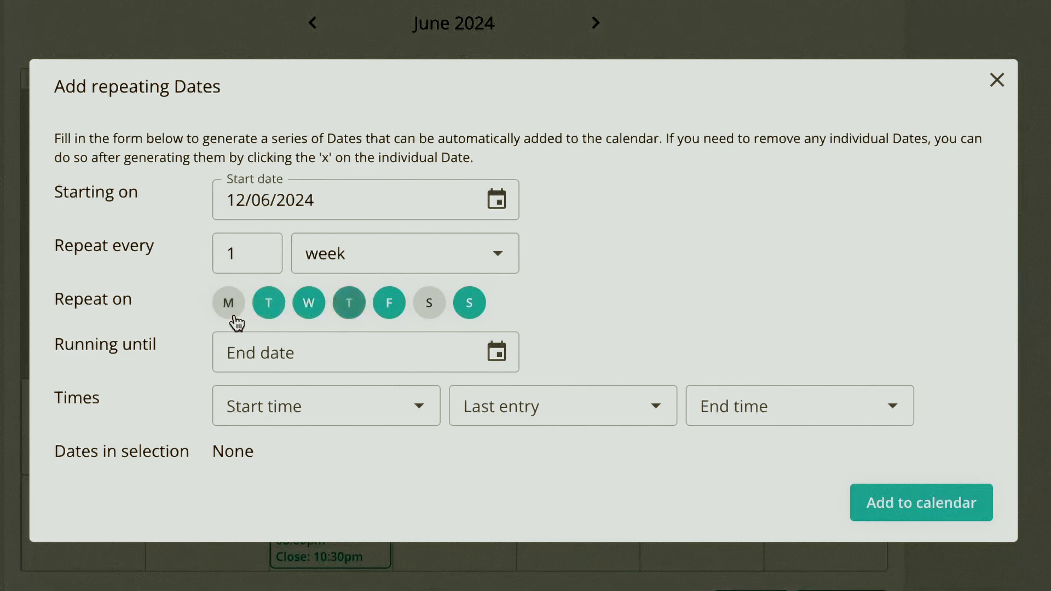
left_click(230, 307)
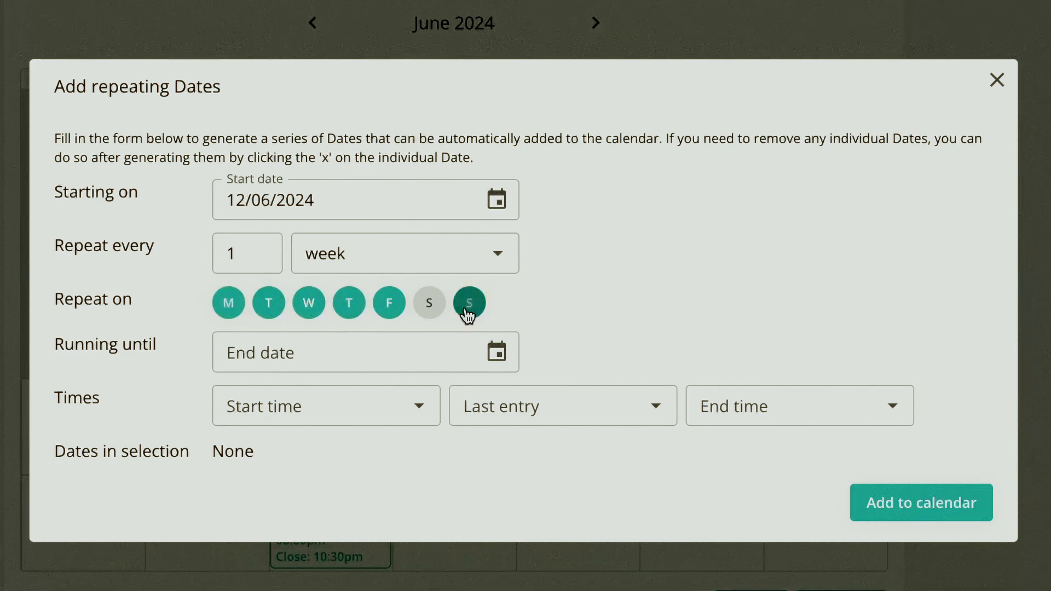
Deselect the extra repeat days so the series repeats on Wednesday only
left_click(398, 307)
left_click(353, 308)
left_click(277, 306)
left_click(232, 305)
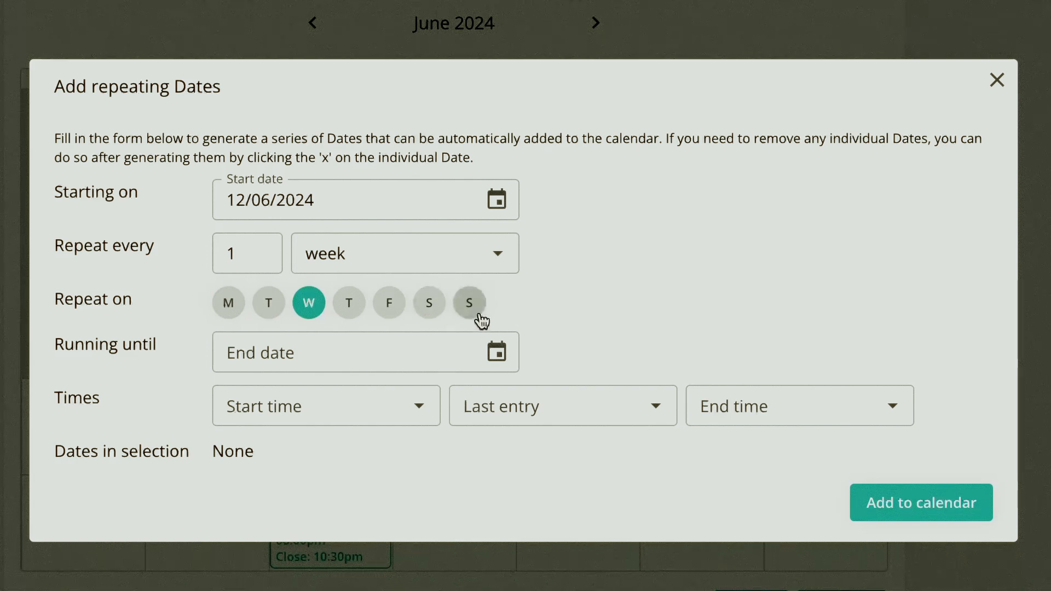
Try a daily repeat interval for the series and switch it back to weekly
left_click(500, 255)
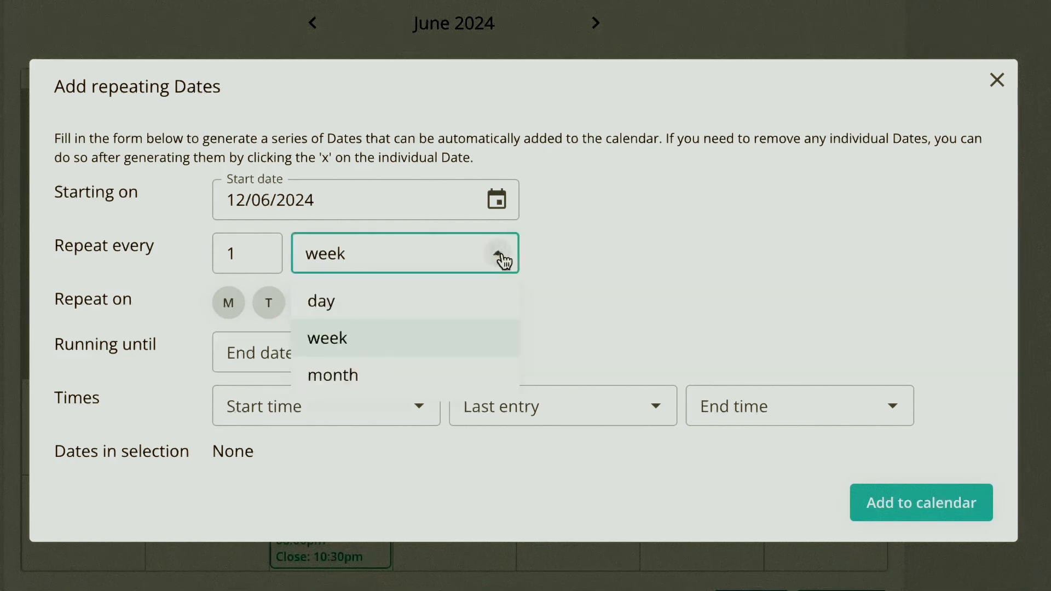
left_click(418, 300)
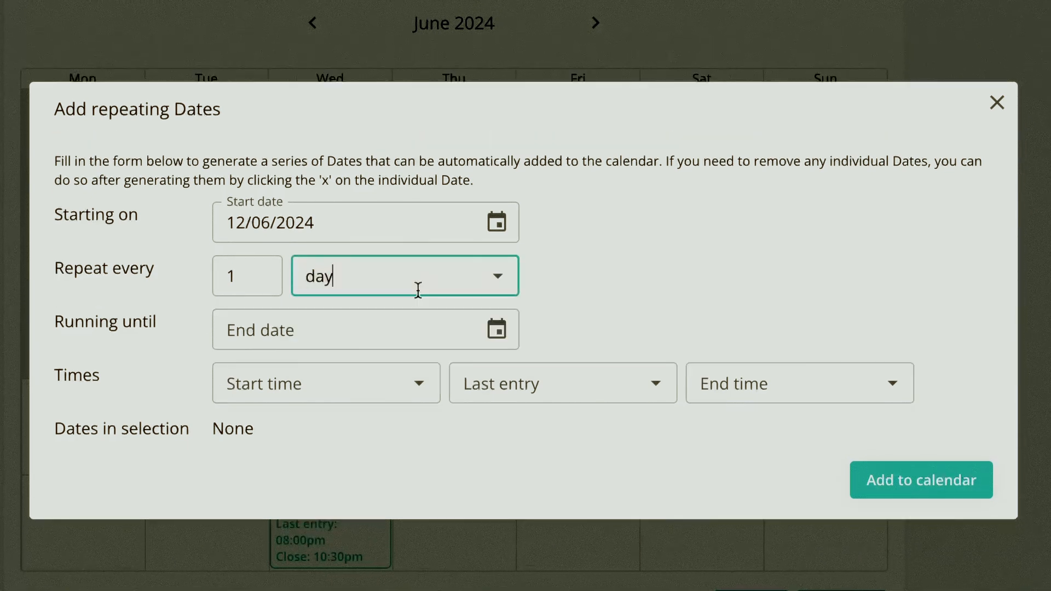
left_click(504, 277)
left_click(438, 349)
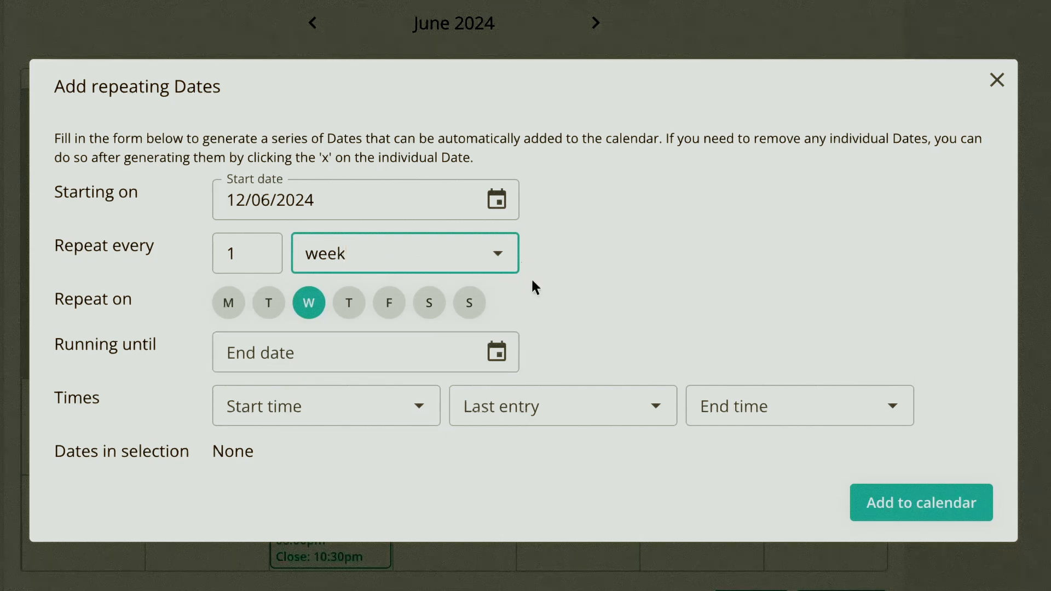
Try a monthly repeat interval, view its monthly pattern options, and return the interval to weekly
left_click(499, 265)
left_click(466, 372)
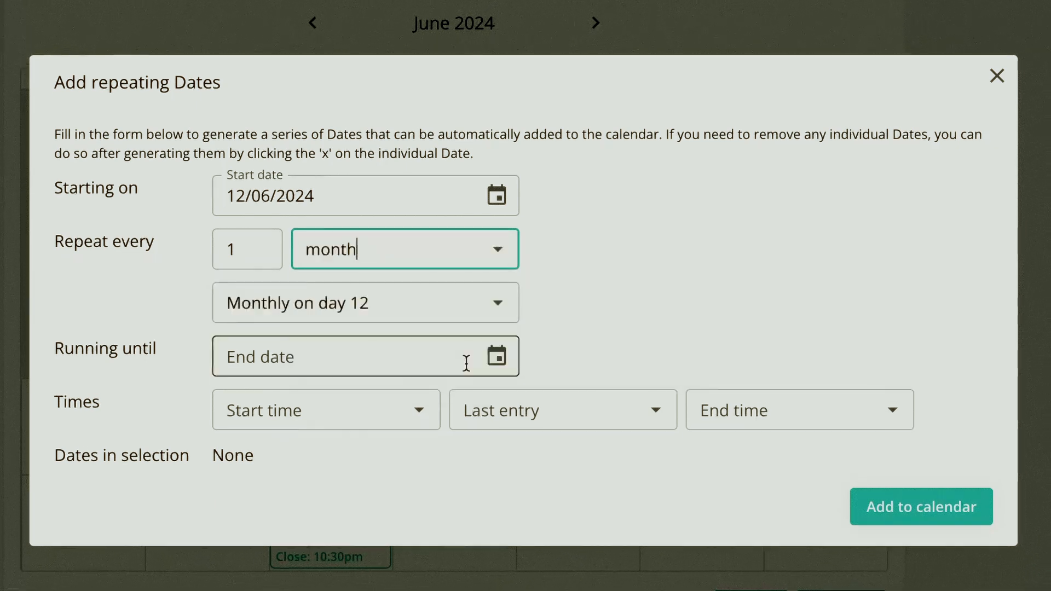
left_click(503, 311)
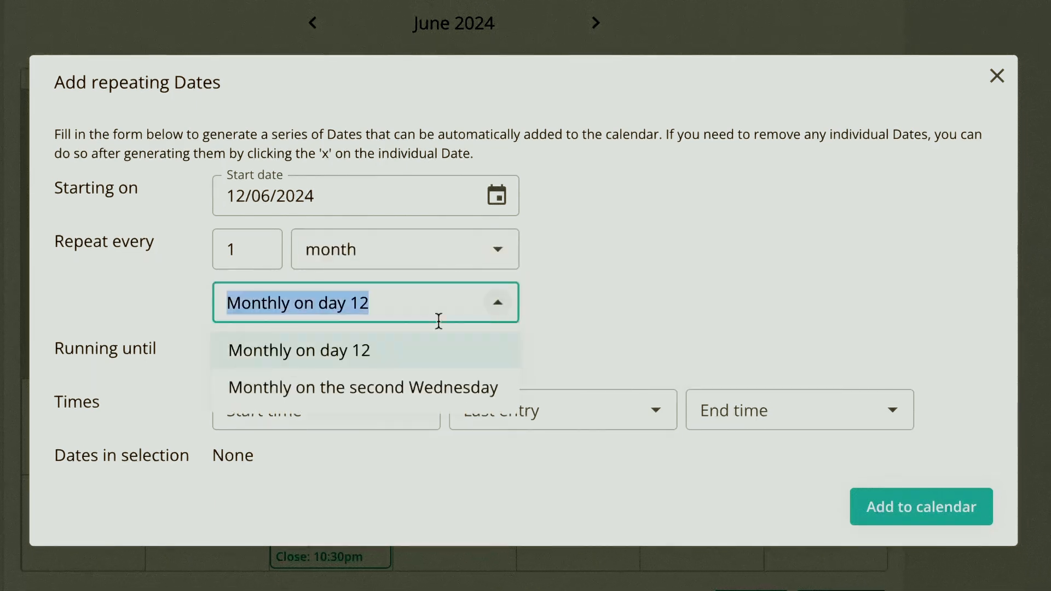
left_click(498, 310)
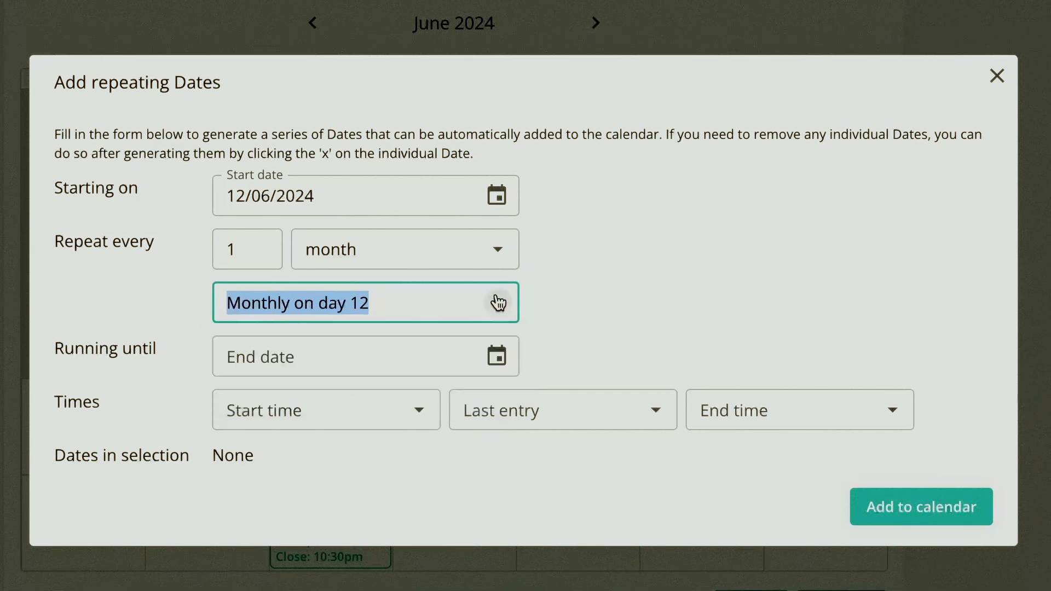
left_click(494, 255)
left_click(357, 331)
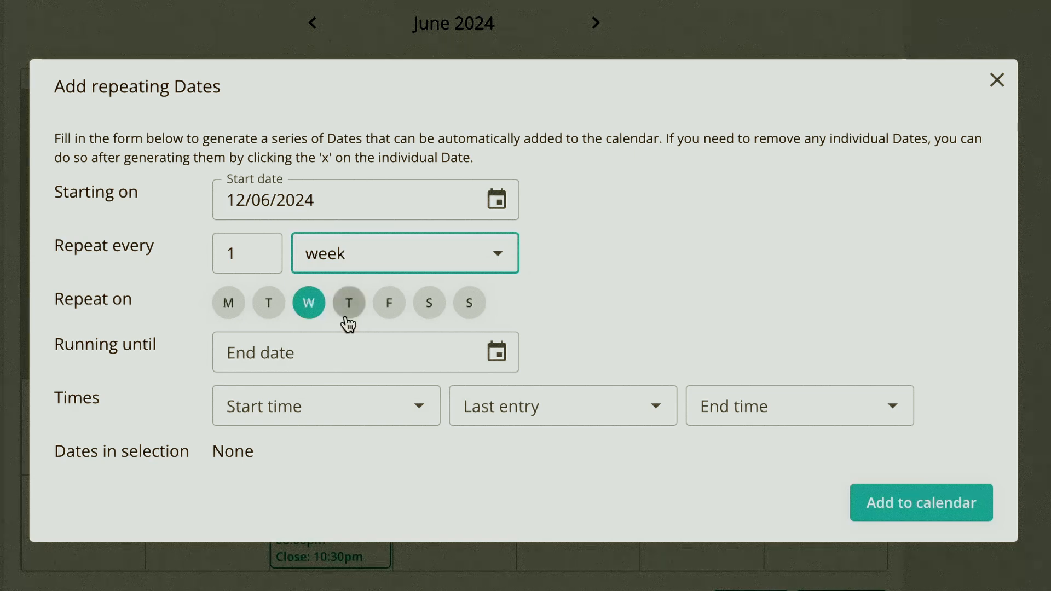
Set the end date of the repeating dates to 30/10/2024
left_click(502, 352)
left_click(520, 402)
left_click(520, 401)
left_click(520, 401)
left_click(520, 401)
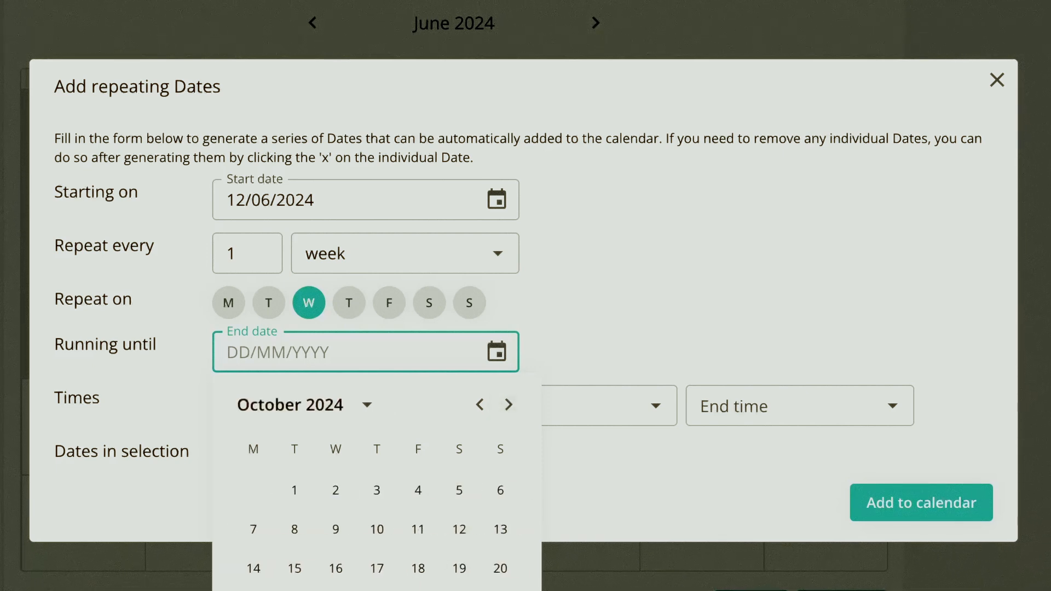
left_click(335, 590)
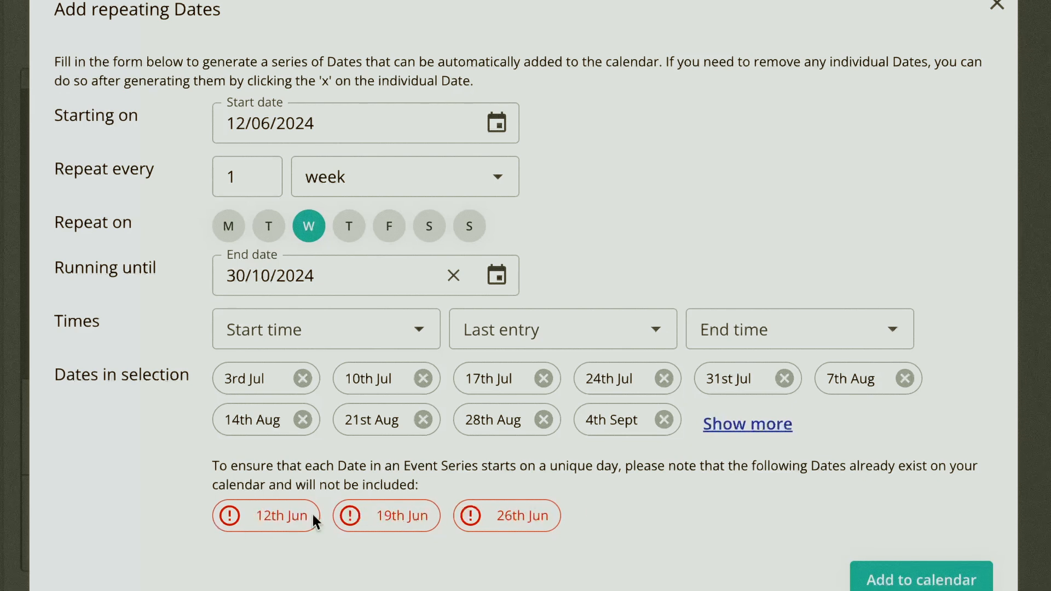
Set start time 6:00pm, last entry 8:00pm and end time 11:00pm, and add the repeating dates to the calendar
left_click(268, 340)
type("6")
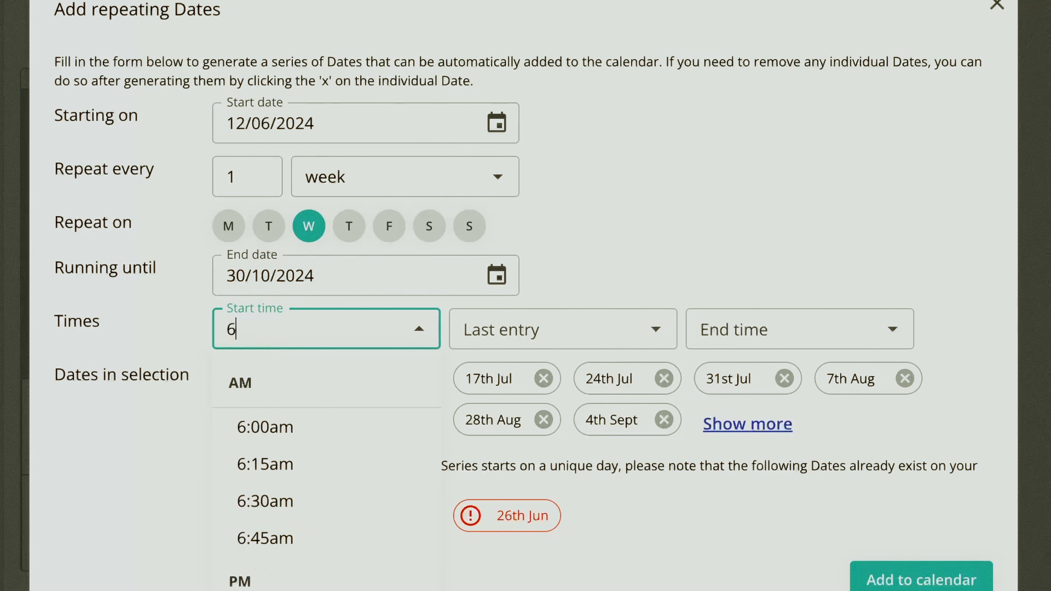
key("Return")
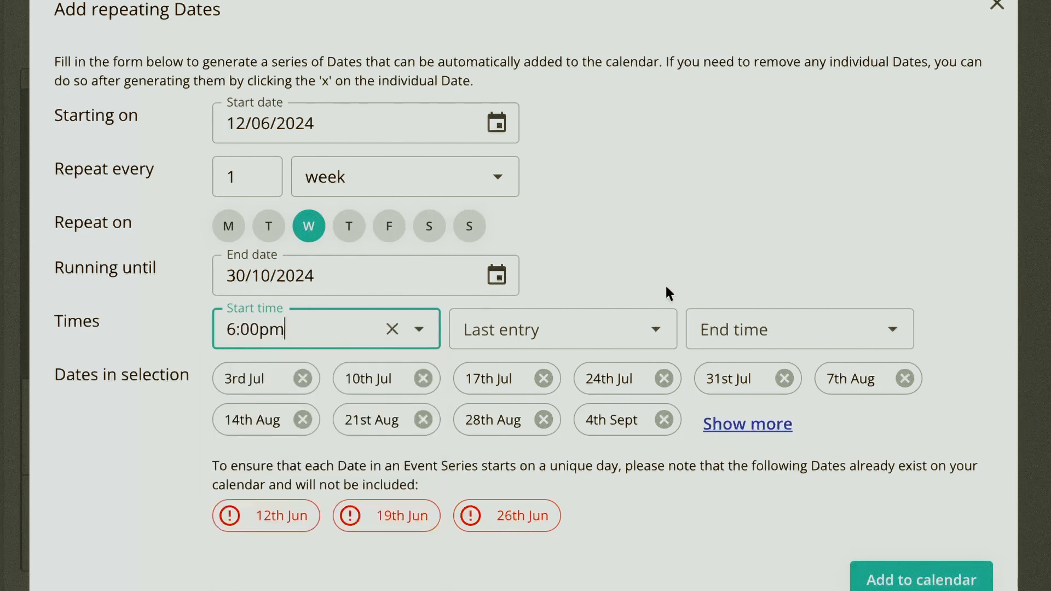
left_click(573, 321)
type("8")
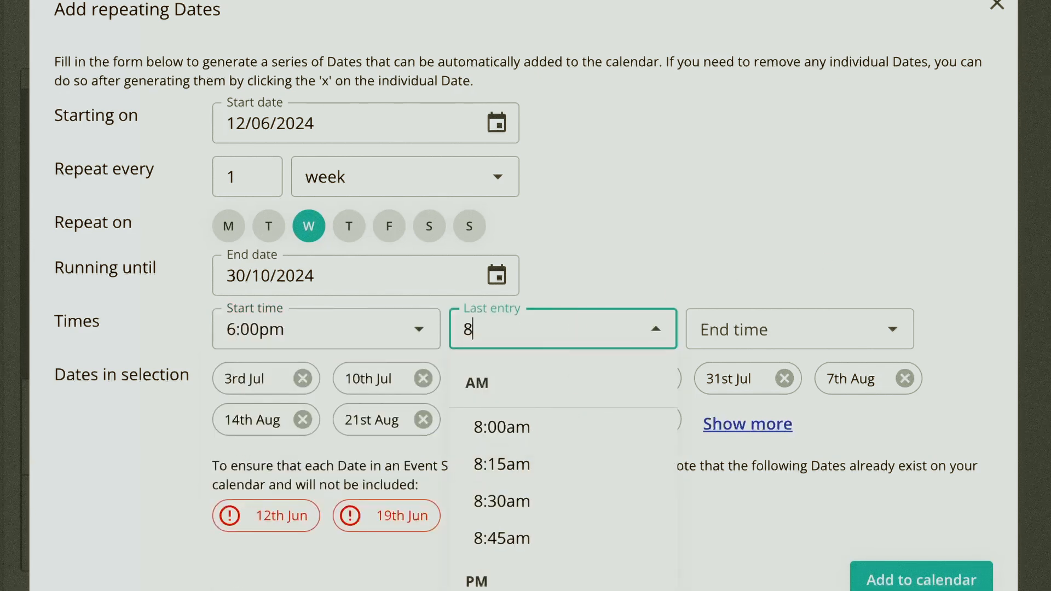
key("Return")
type("11")
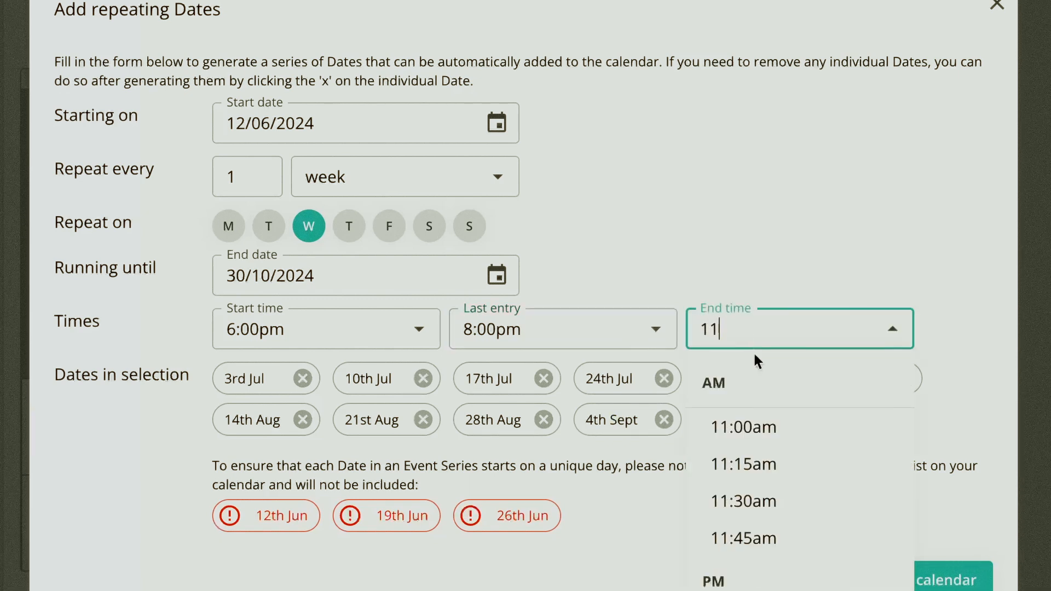
left_click(777, 535)
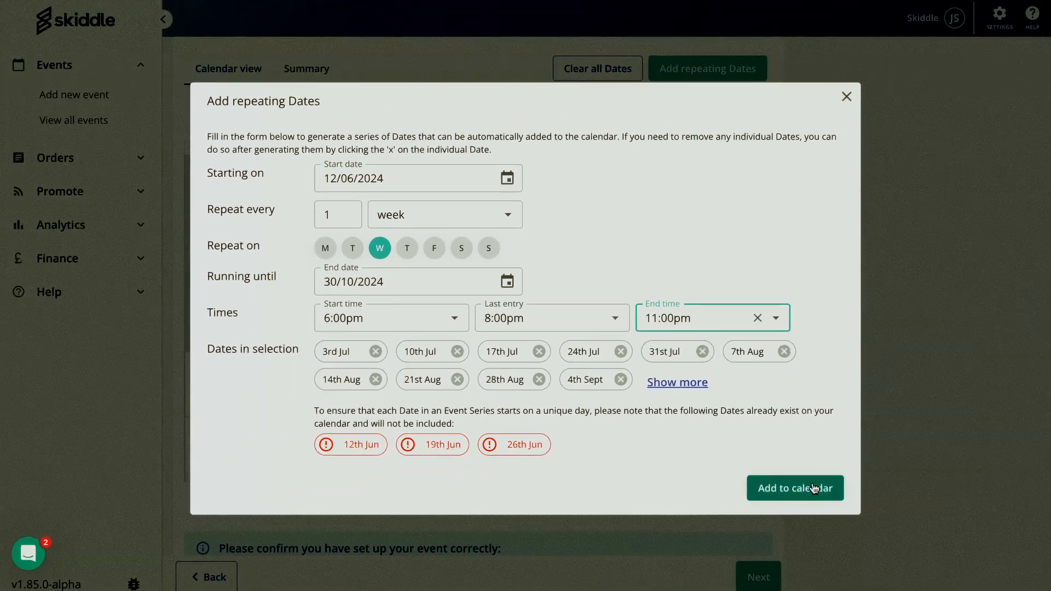
left_click(814, 488)
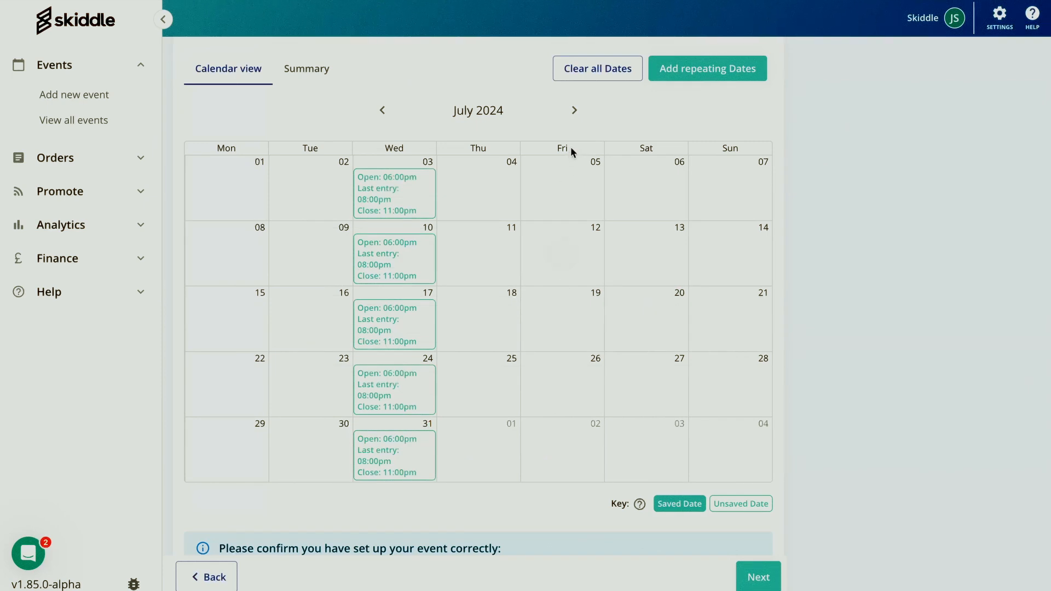
Check the added dates through September 2024 and delete only the single date Wednesday 3 July
left_click(573, 112)
left_click(573, 112)
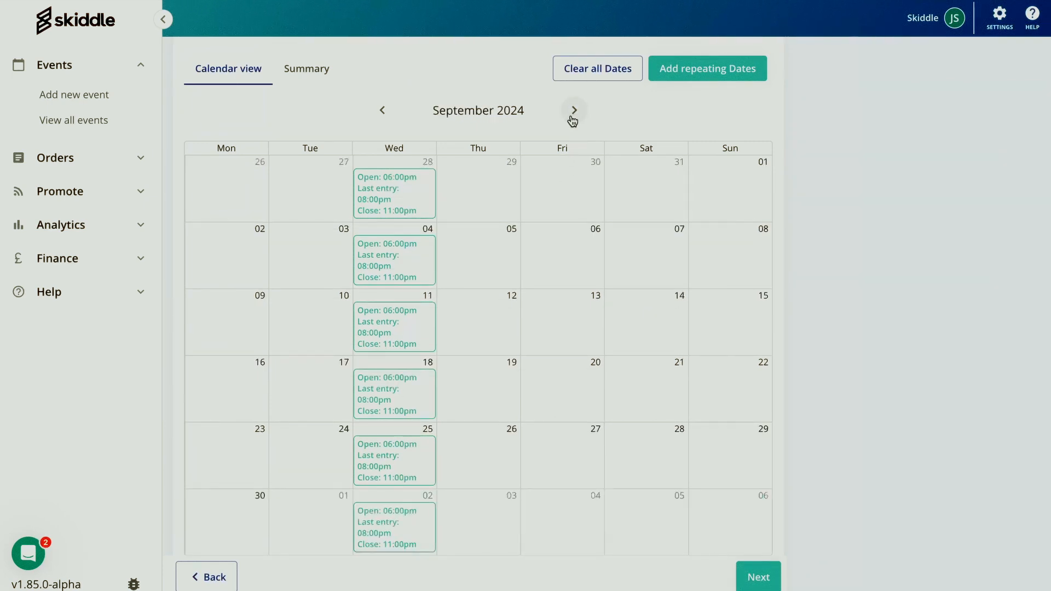
left_click(383, 113)
left_click(384, 112)
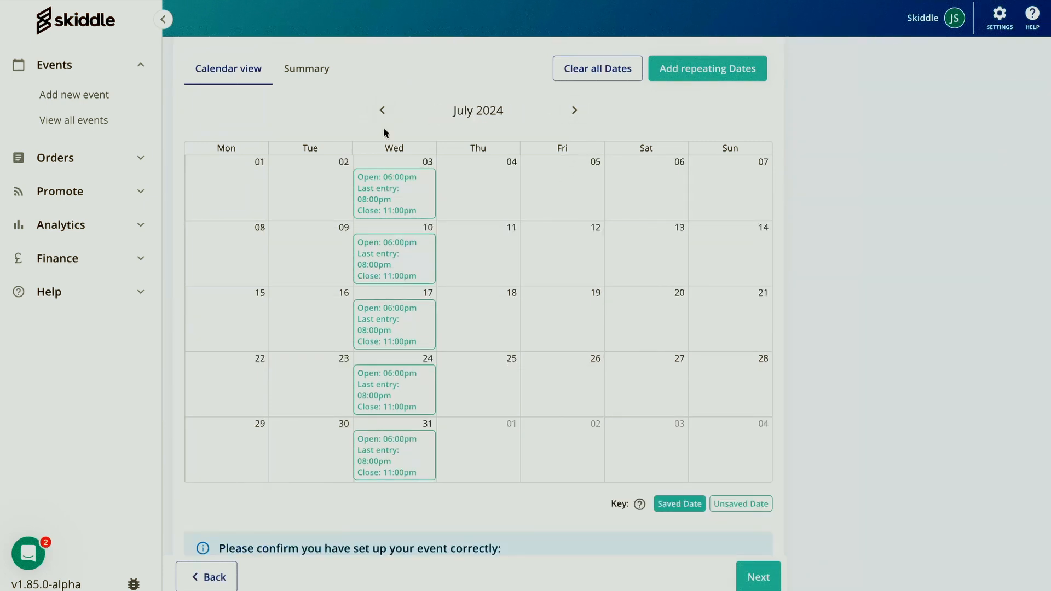
left_click(386, 190)
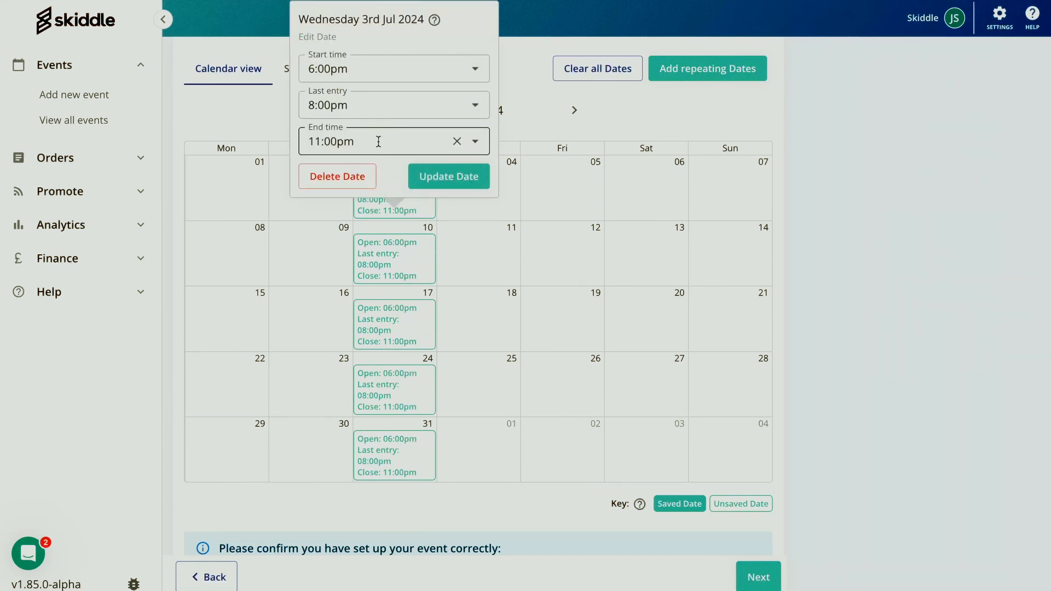
left_click(348, 177)
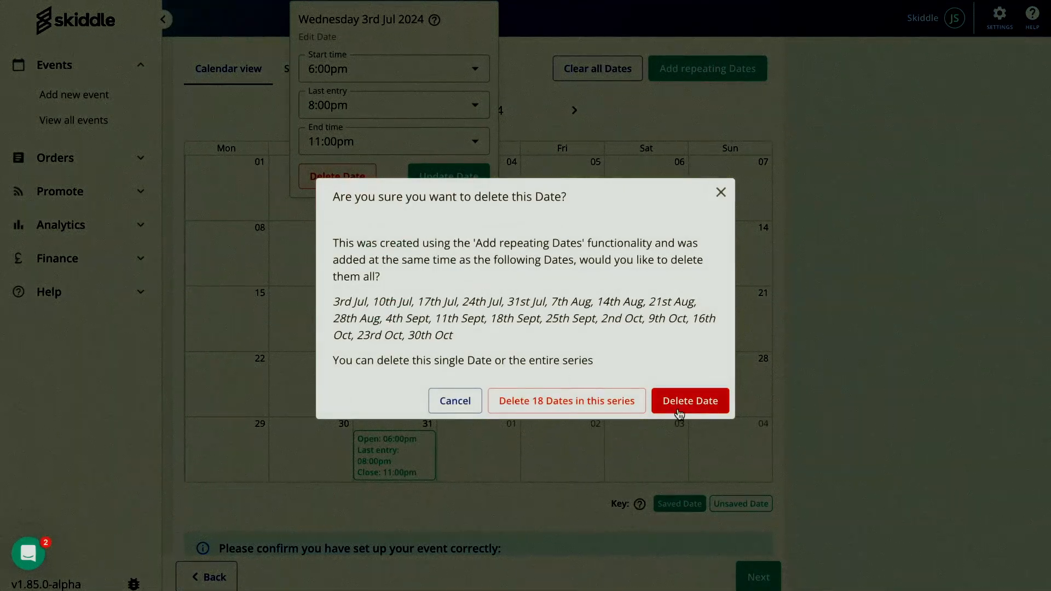
left_click(680, 402)
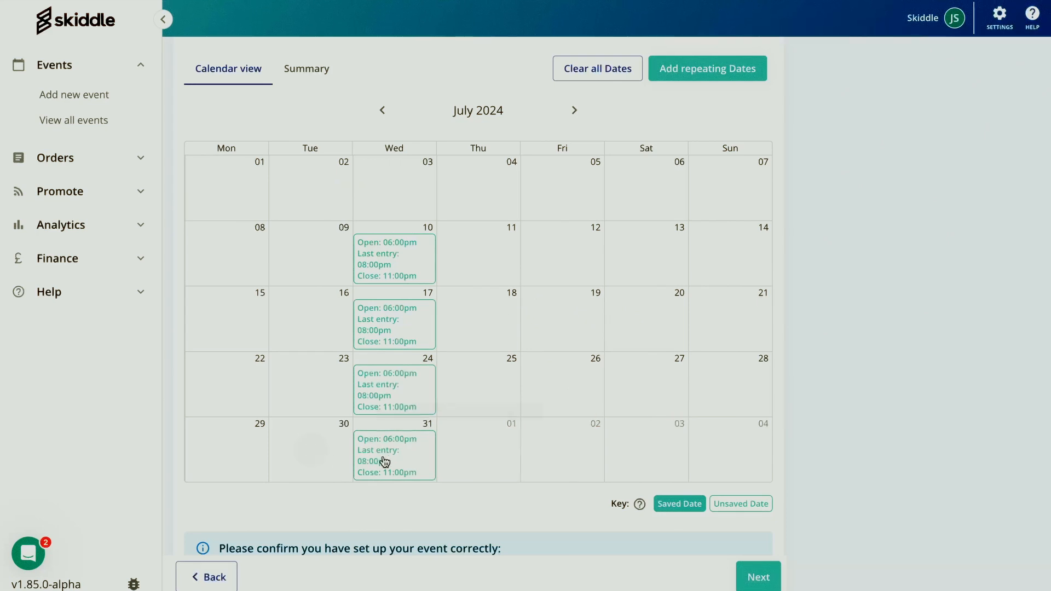
Delete only the single date Wednesday 31 July, leaving the rest of its repeating series in place
left_click(386, 461)
left_click(355, 400)
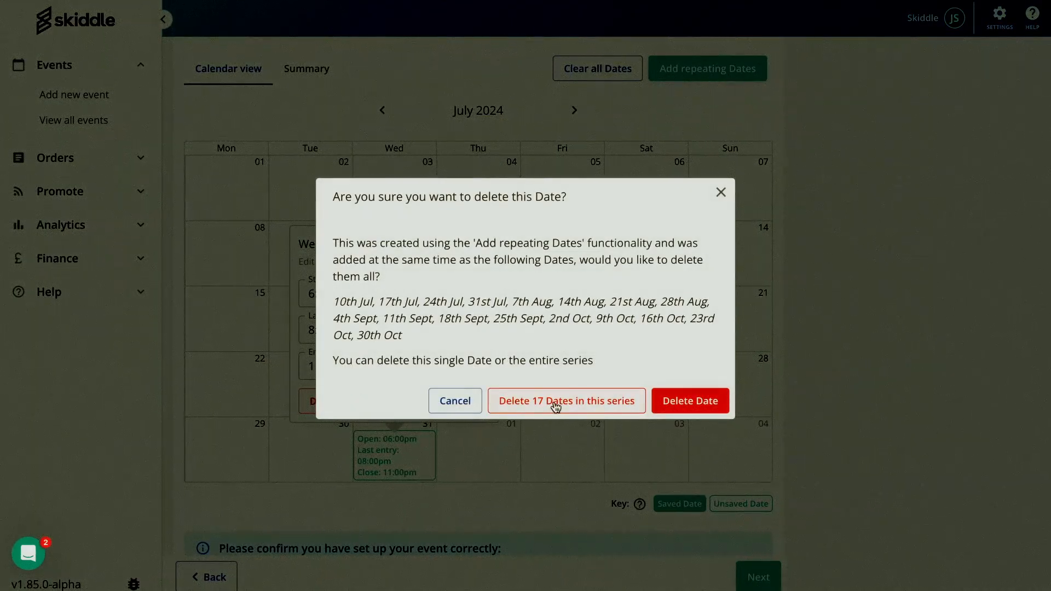
left_click(691, 406)
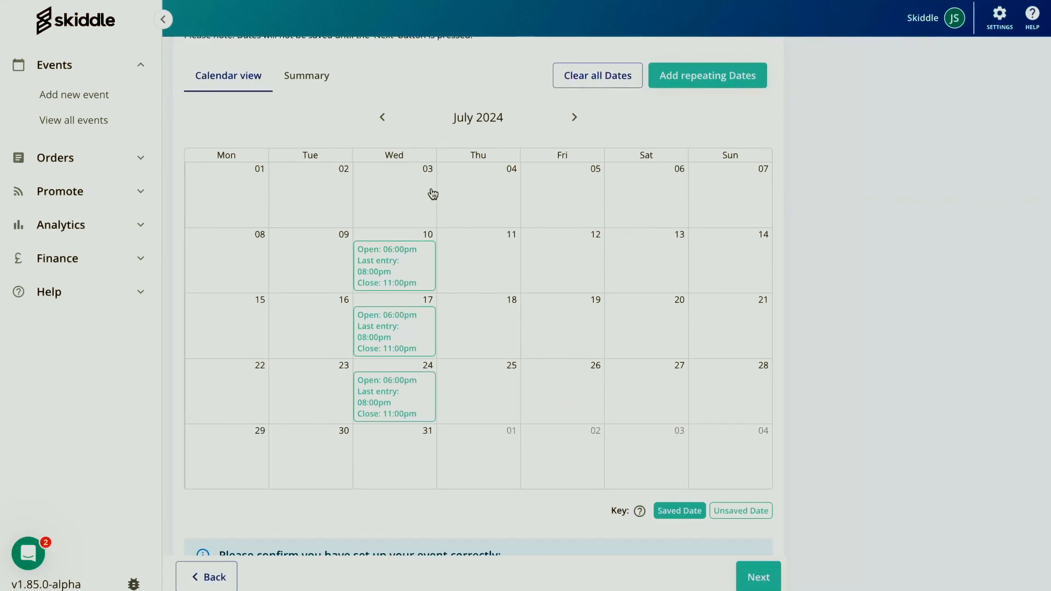
Check the dates in the other months and continue with the Standard event type to the additional information stage
left_click(382, 117)
left_click(575, 118)
left_click(575, 118)
left_click(575, 117)
left_click(575, 117)
left_click(756, 578)
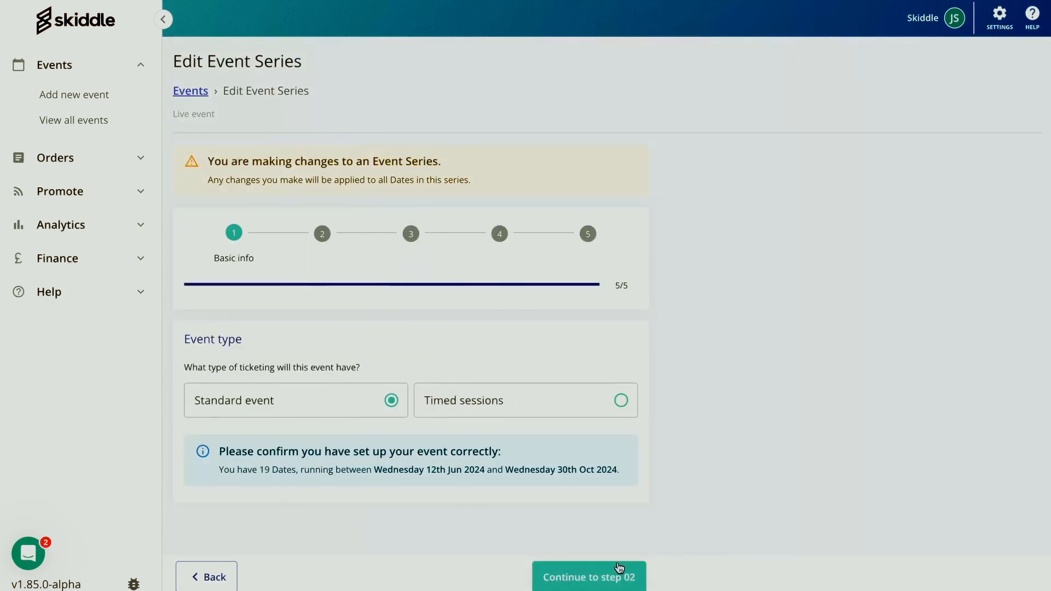
left_click(607, 577)
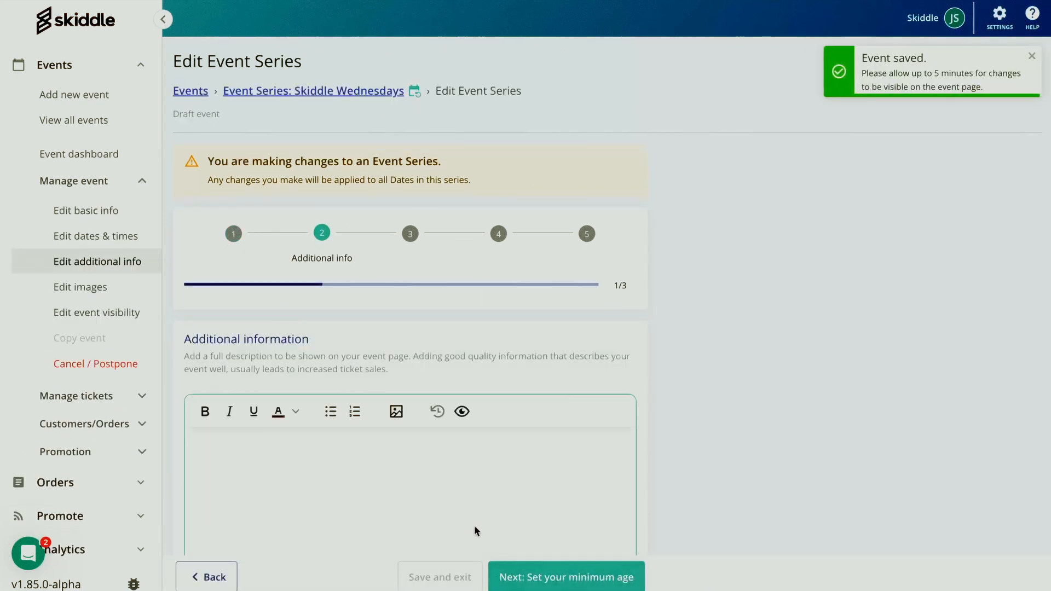
Skip the event description, enable age restrictions with a minimum age of 18, and save them
left_click(557, 579)
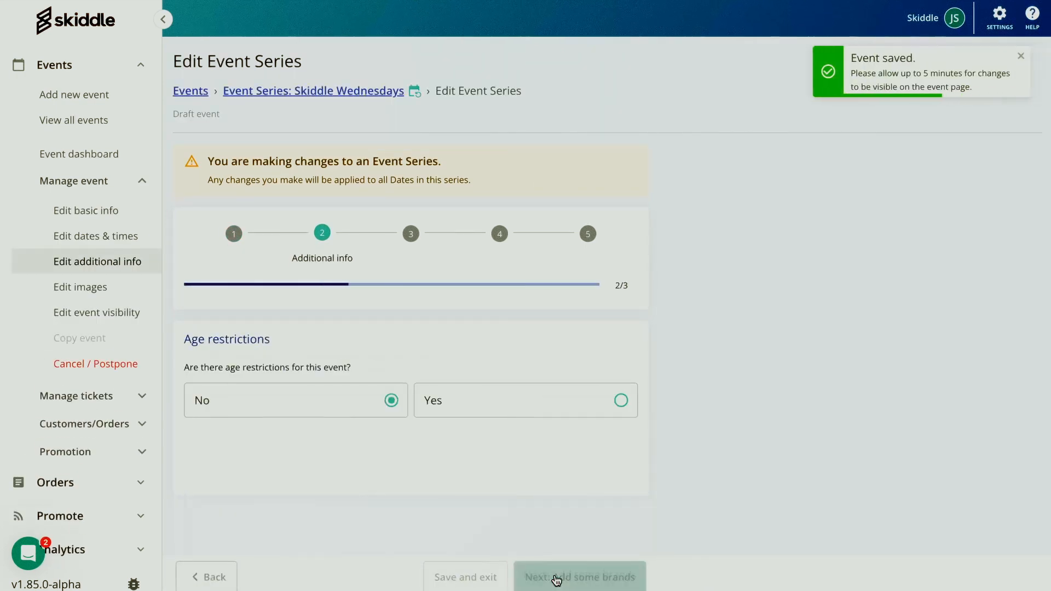
left_click(511, 405)
left_click(271, 429)
type("18")
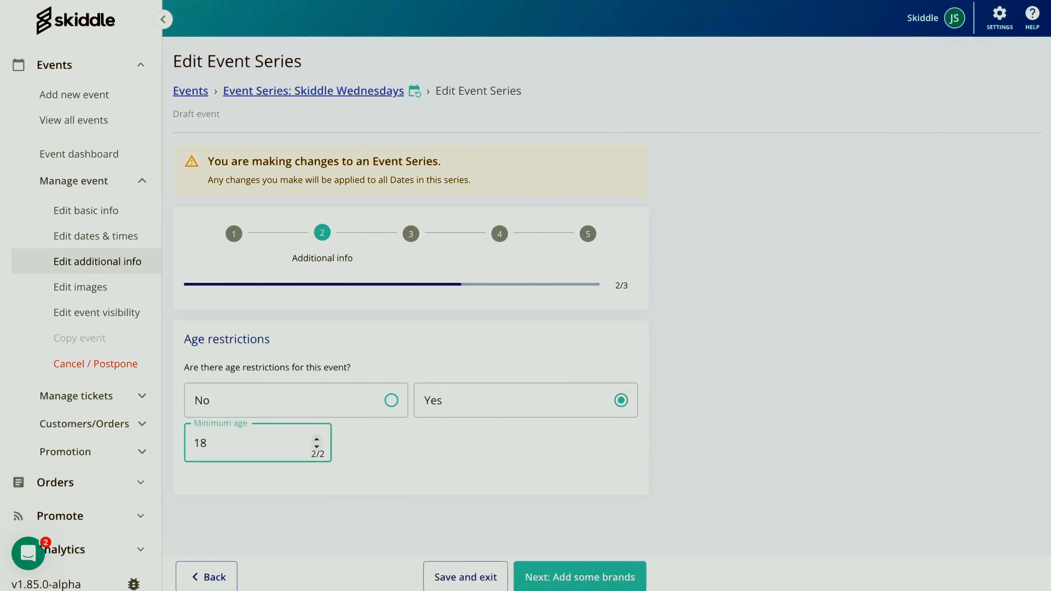
left_click(629, 572)
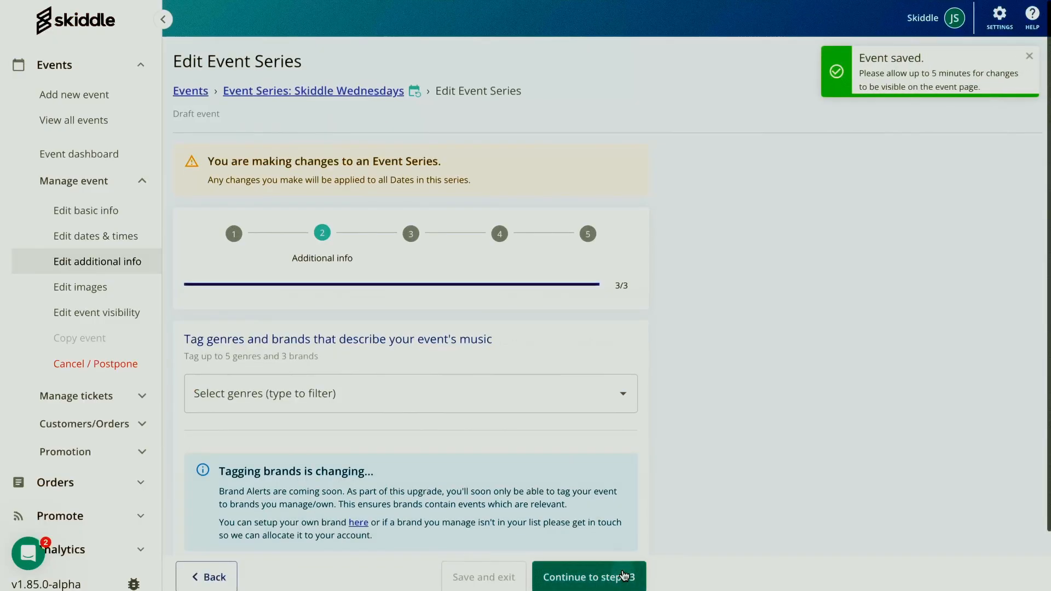
Skip the genre and brand tags, check the previous cover images, and continue to ticket creation without adding images
left_click(624, 575)
left_click(430, 395)
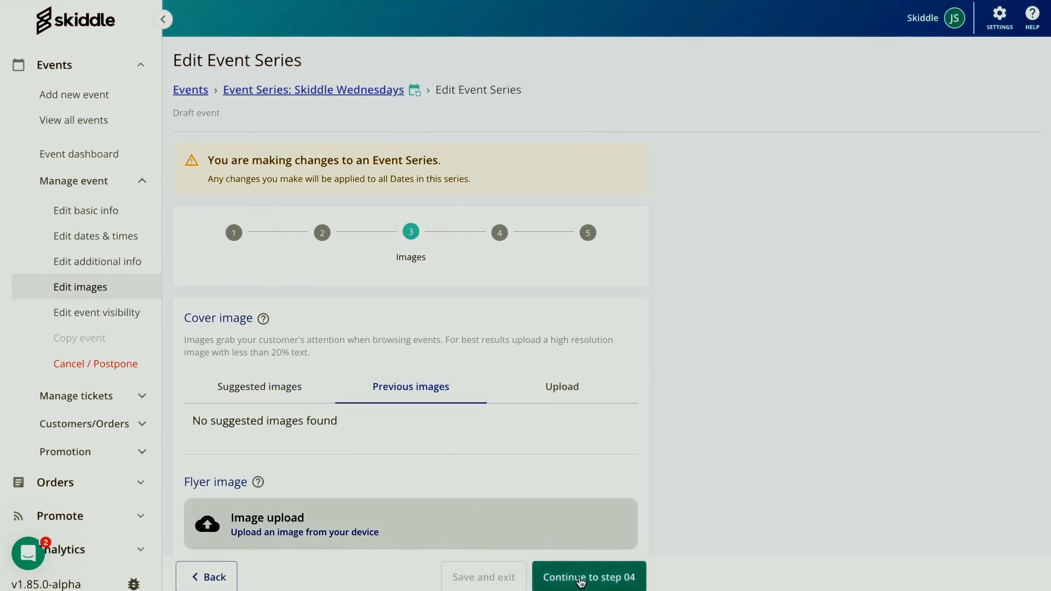
left_click(583, 578)
Name the new ticket "General Admission"
left_click(360, 345)
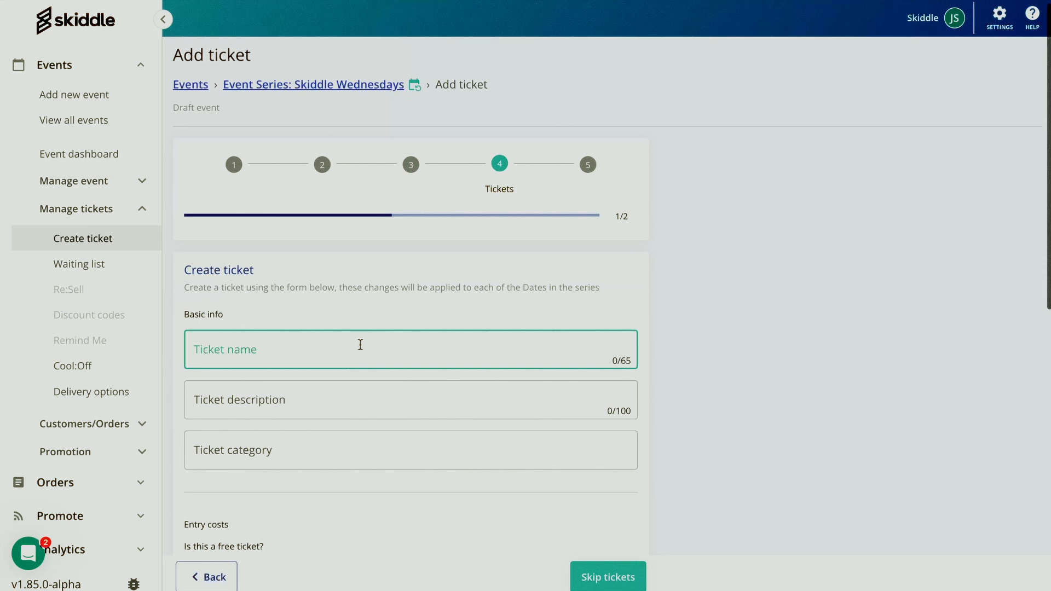
type("Gener")
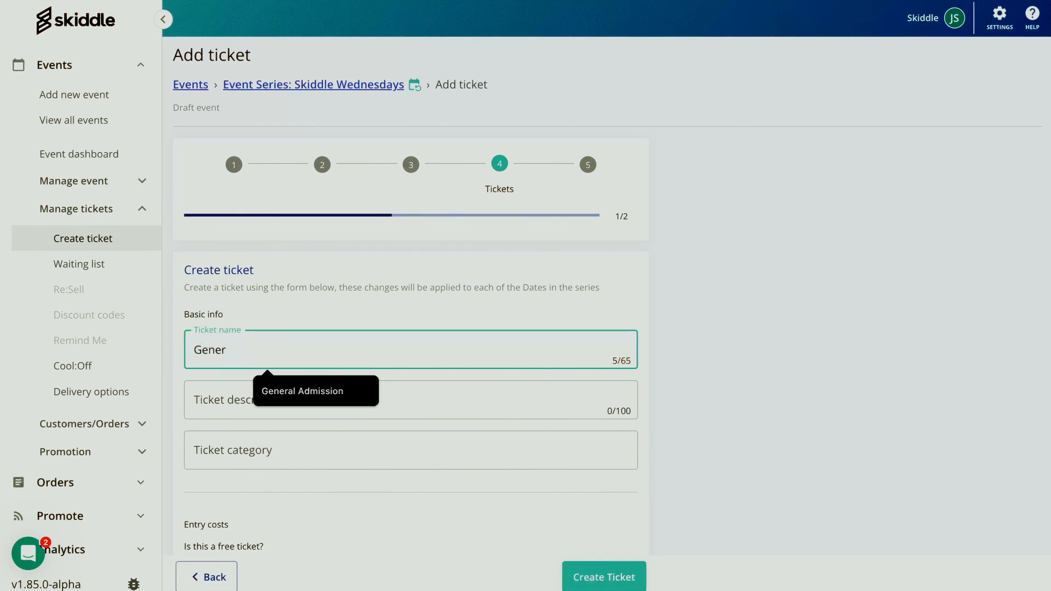
key("Down")
key("Return")
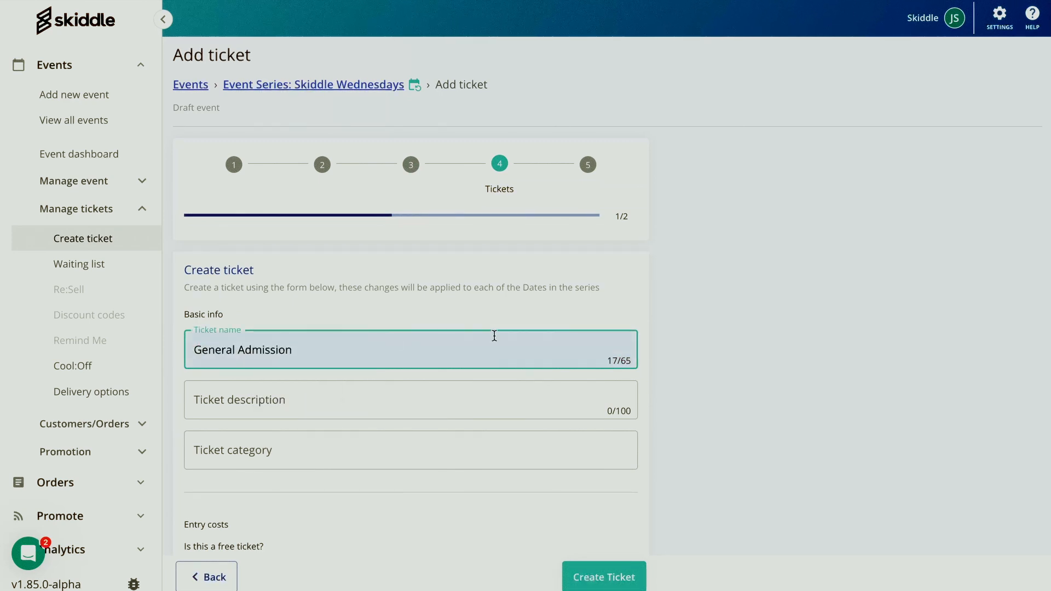
Set the ticket price to £10 and the allocation to 100, and create the ticket
scroll(495, 336, "down", 3)
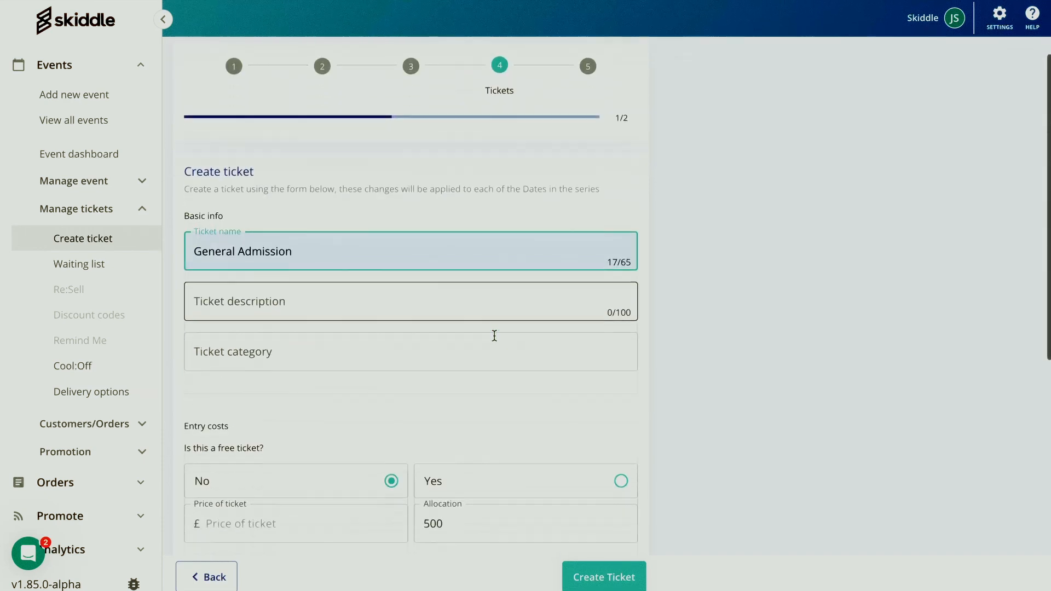
left_click(235, 439)
type("10")
key("Tab")
type("100")
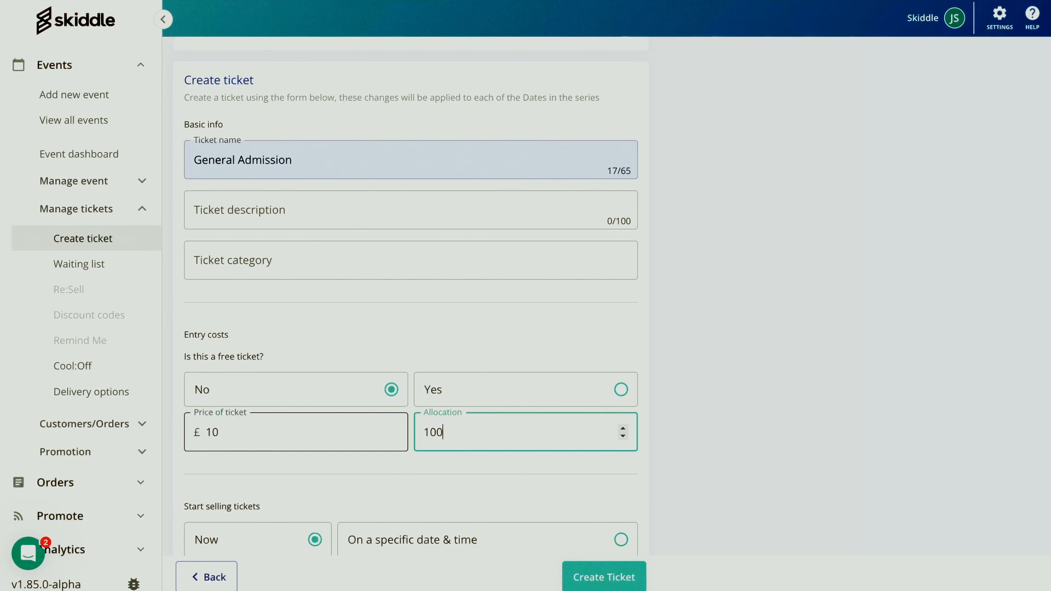
scroll(456, 292, "down", 6)
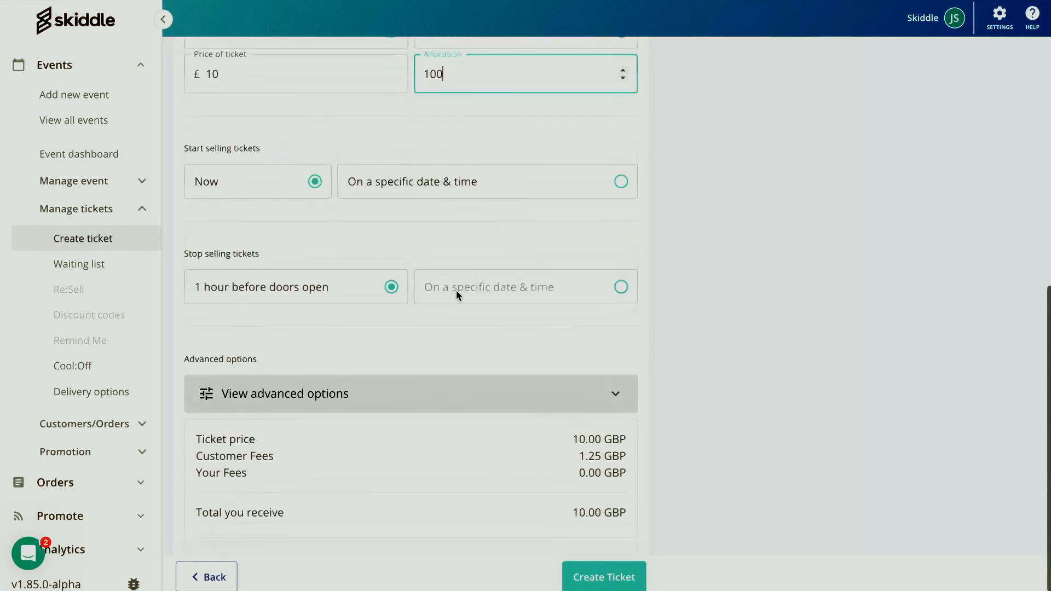
left_click(623, 588)
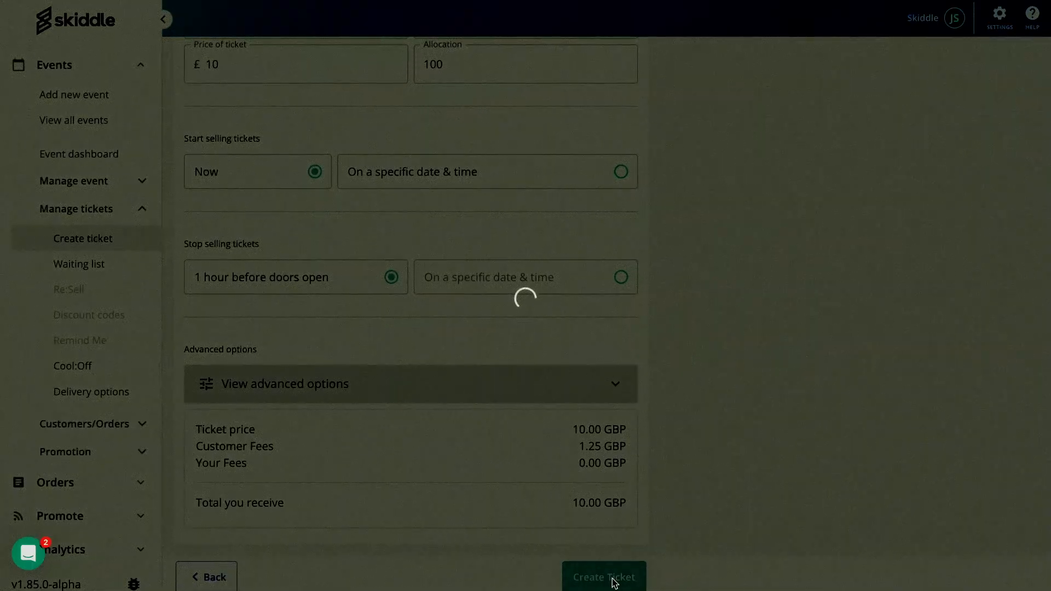
Review the General Admission ticket in the ticket summary and continue to the confirmation stage
scroll(219, 445, "down", 1)
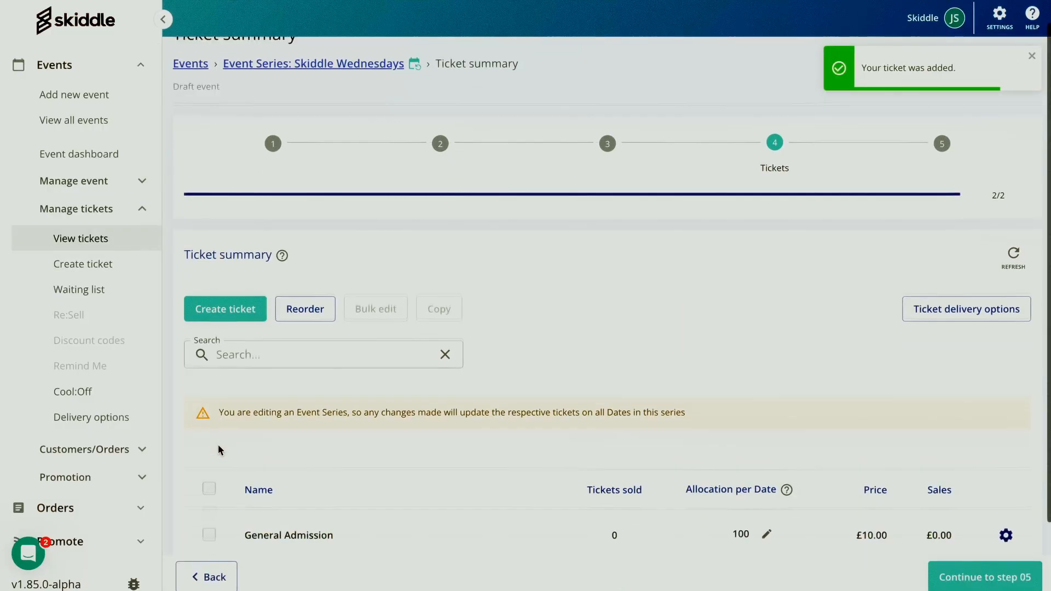
scroll(219, 445, "down", 1)
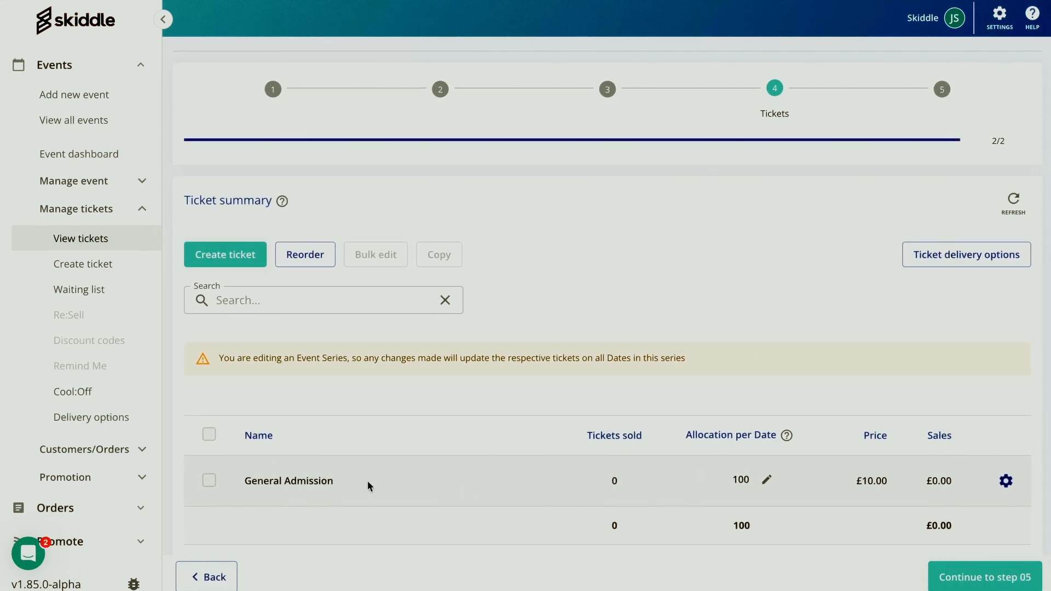
scroll(484, 421, "down", 1)
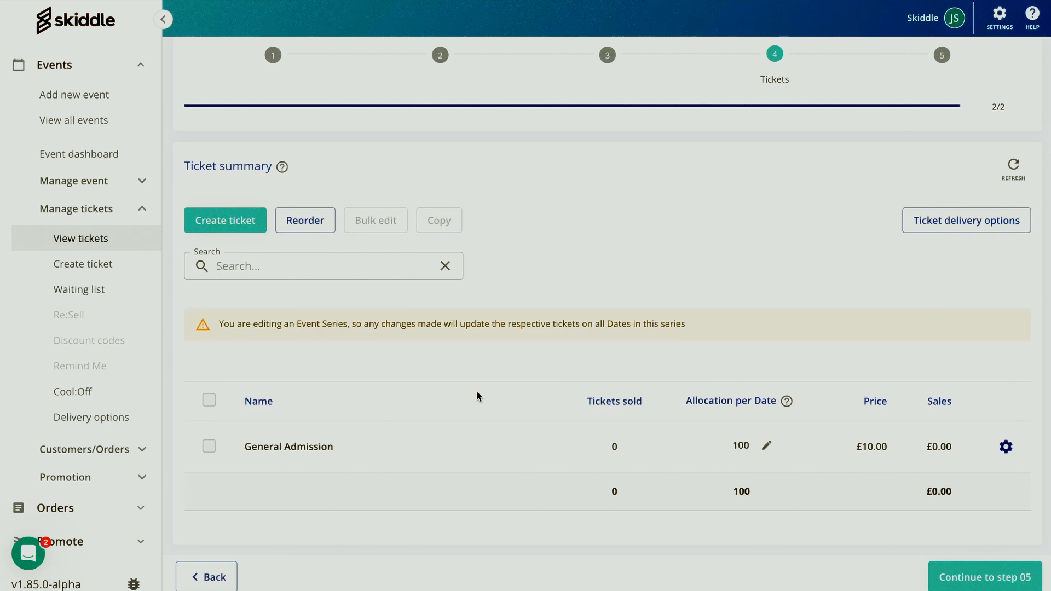
left_click(1008, 579)
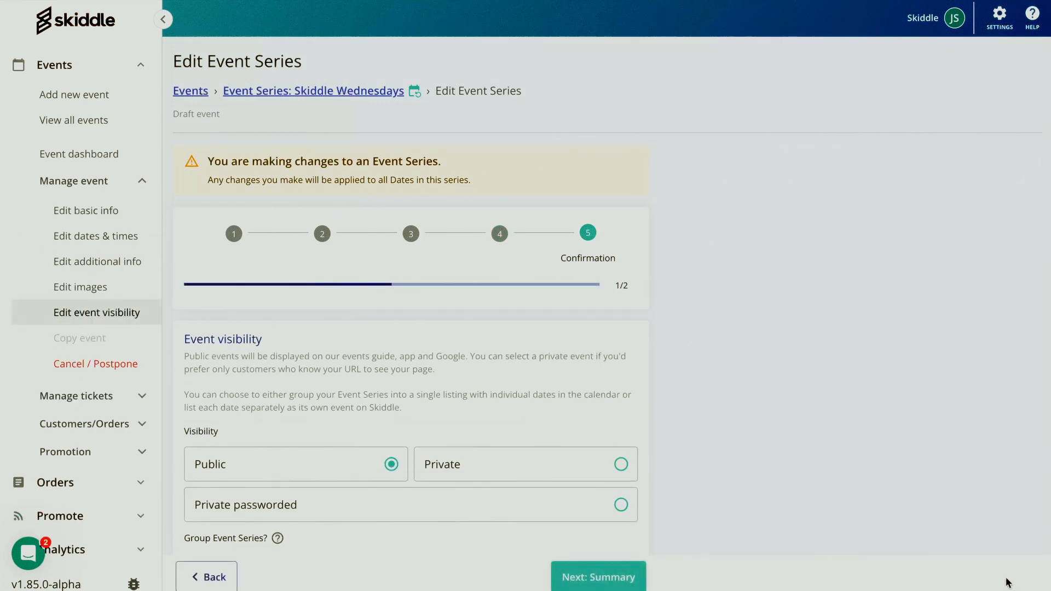
Set the event visibility to Private, keep the series grouped, and continue to the summary
scroll(787, 482, "down", 1)
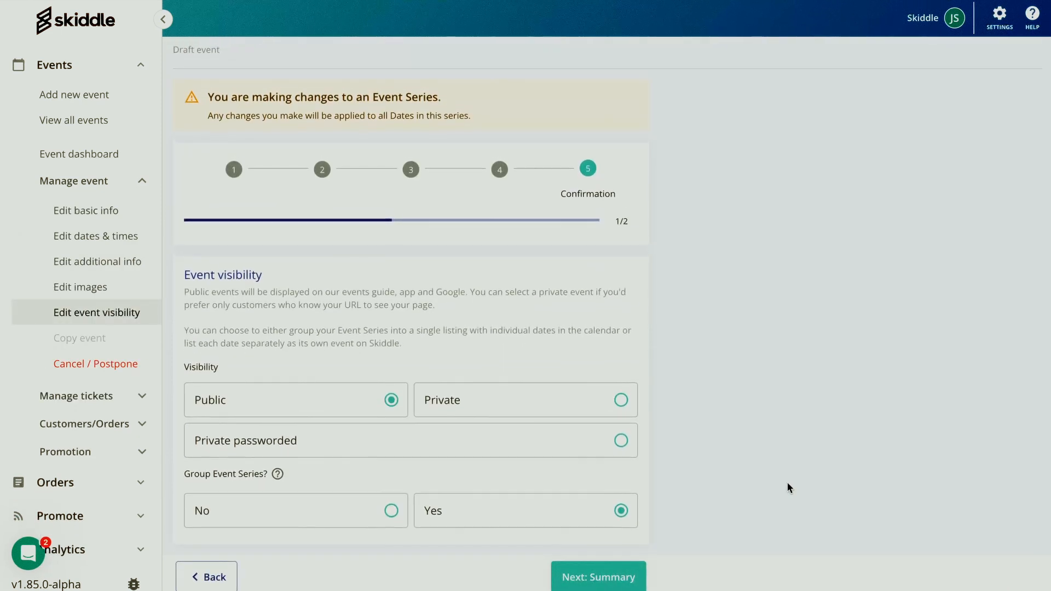
left_click(574, 413)
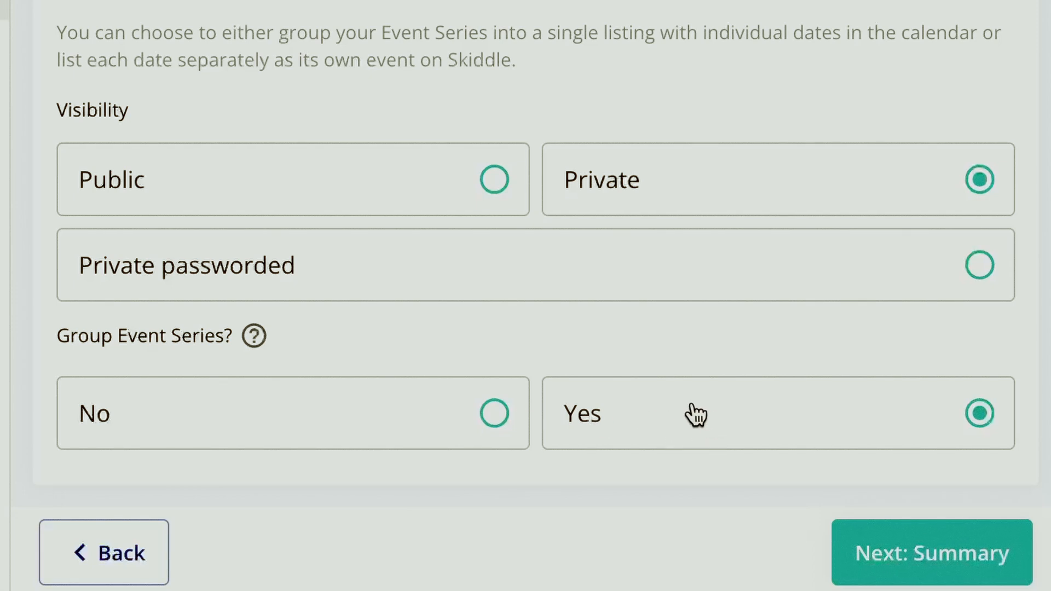
left_click(911, 552)
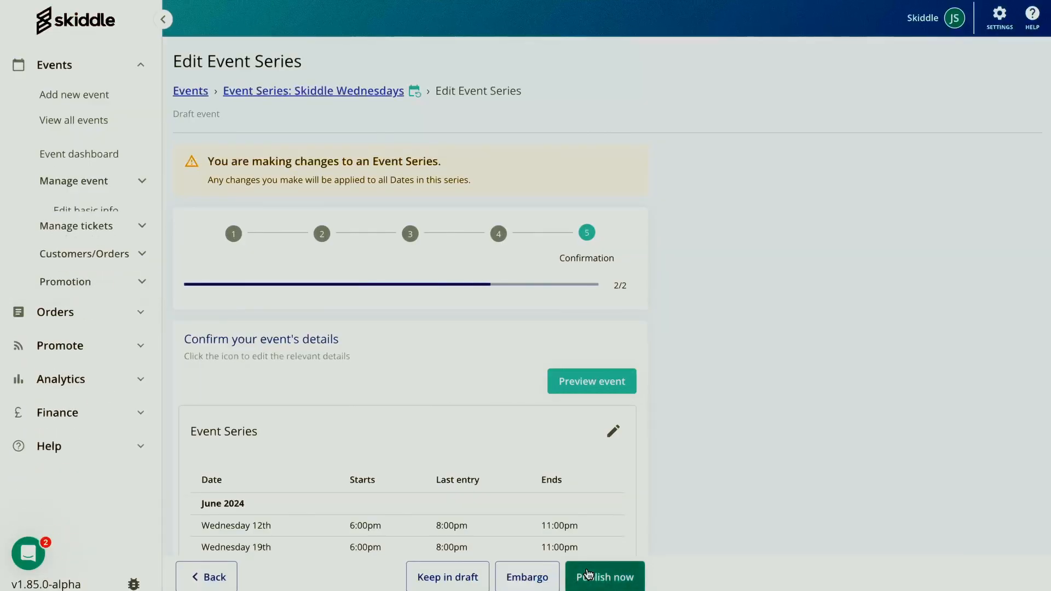
left_click(588, 575)
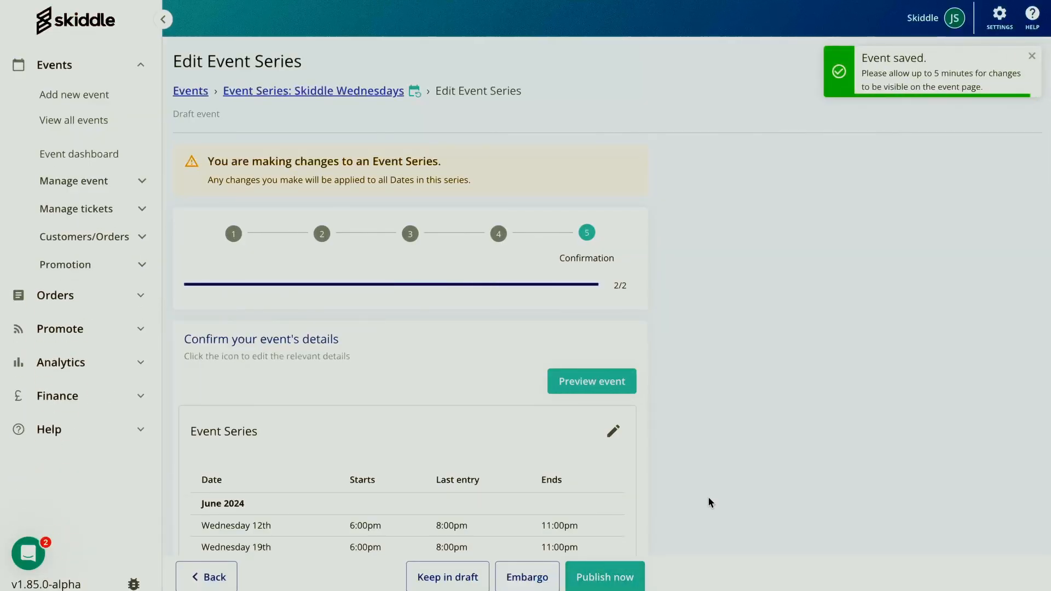
Check the series dates, basic information and remaining details in the summary, and publish the event series
scroll(709, 501, "down", 3)
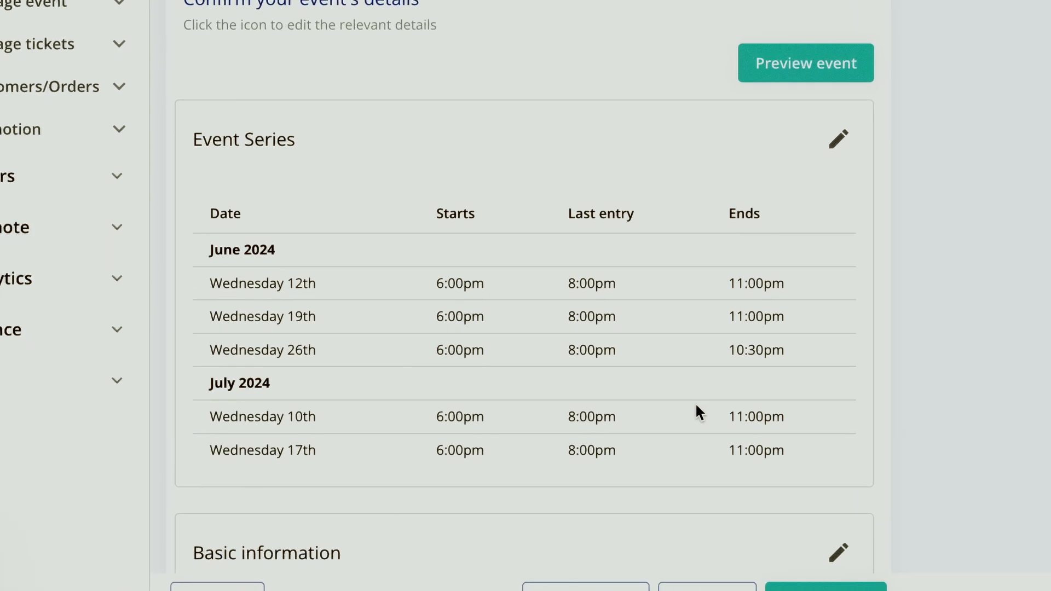
scroll(521, 450, "down", 1)
scroll(745, 419, "down", 10)
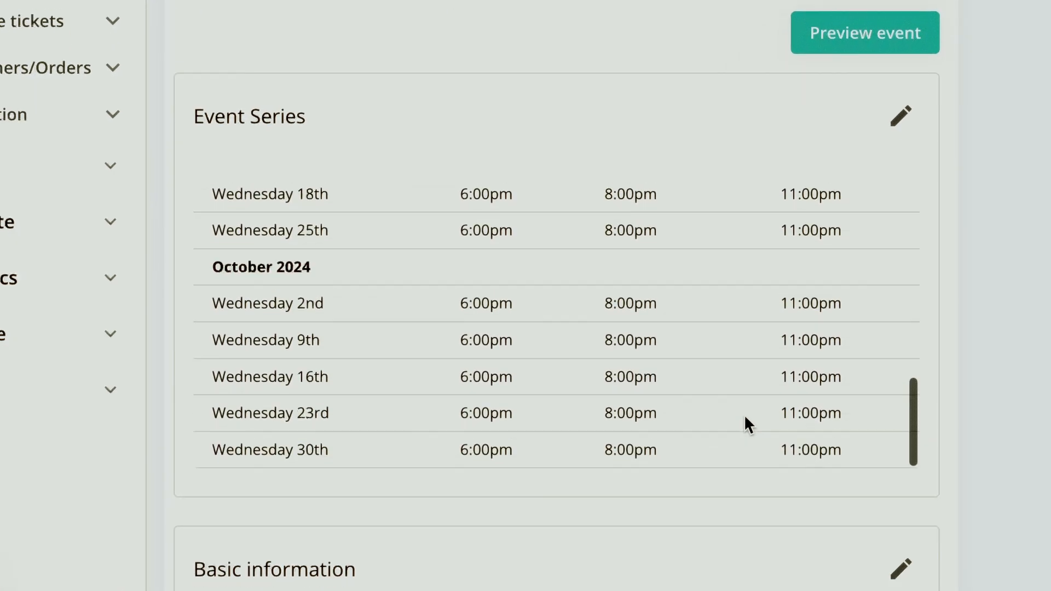
scroll(746, 422, "up", 3)
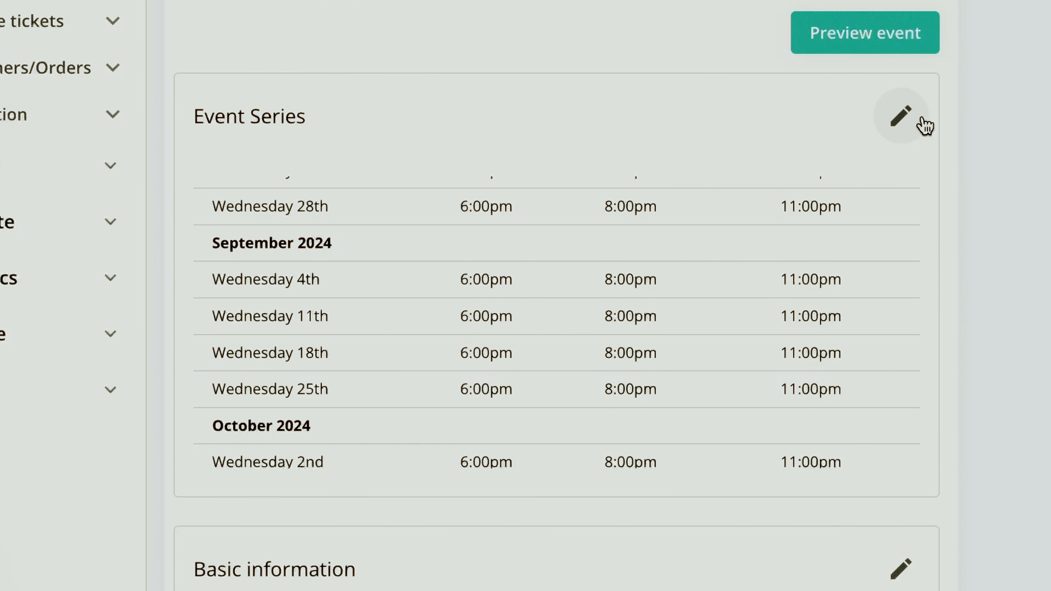
scroll(777, 247, "up", 8)
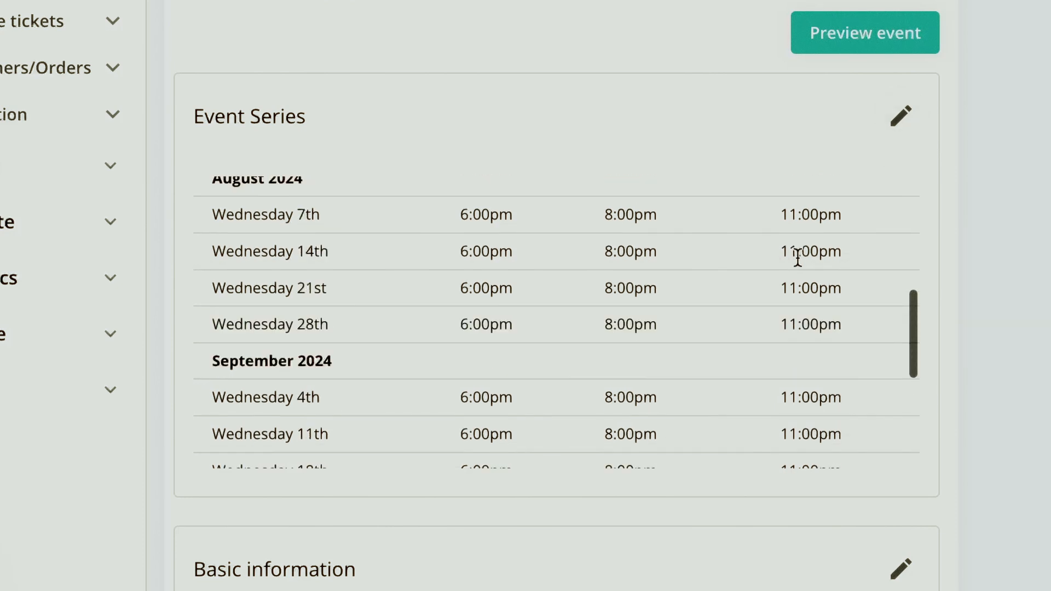
scroll(795, 298, "up", 2)
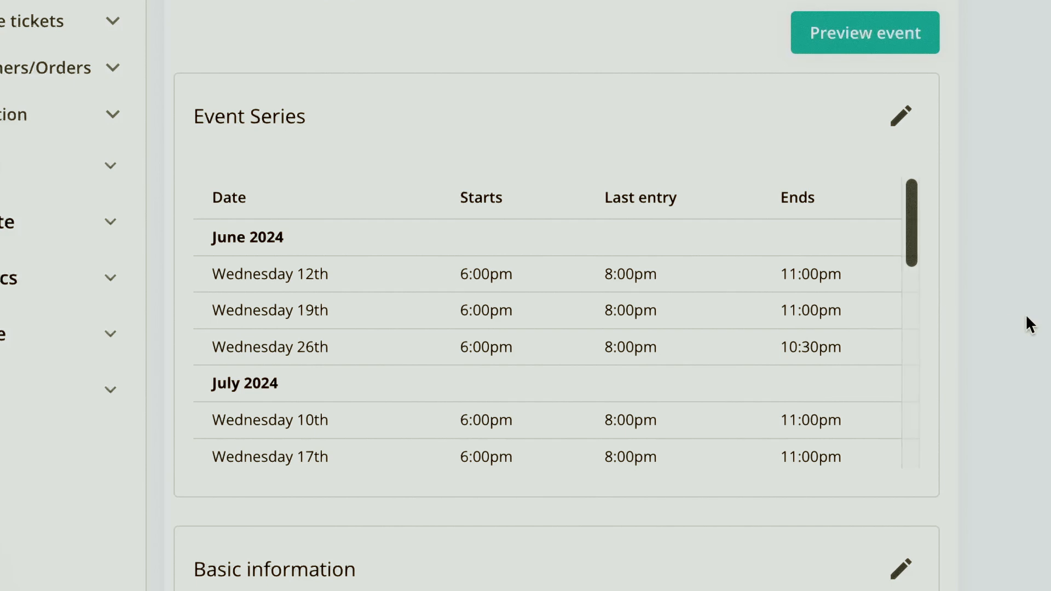
scroll(1026, 317, "down", 4)
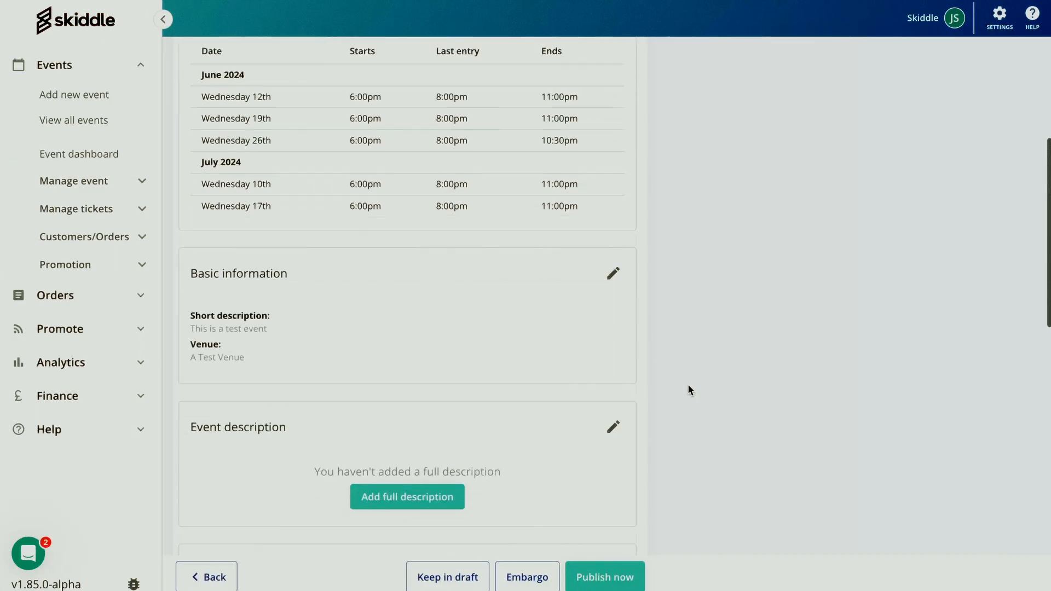
scroll(689, 389, "down", 4)
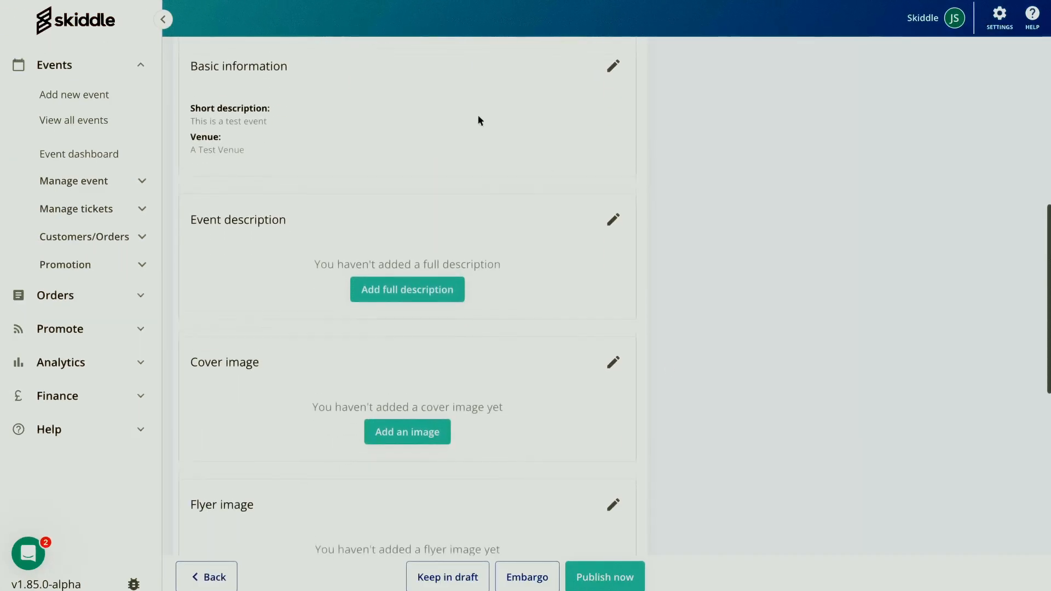
scroll(475, 160, "up", 1)
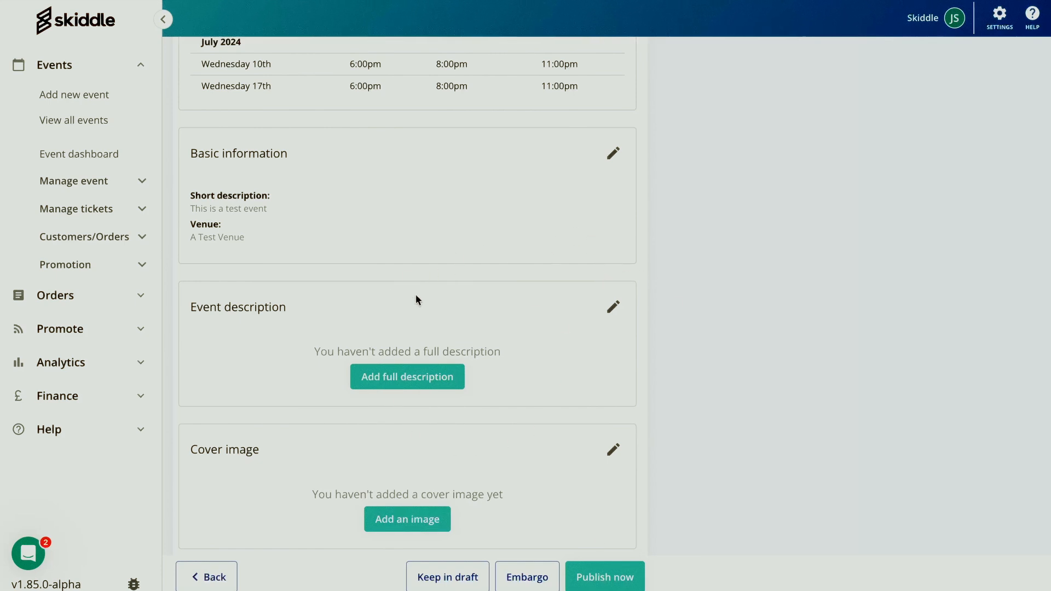
left_click(614, 583)
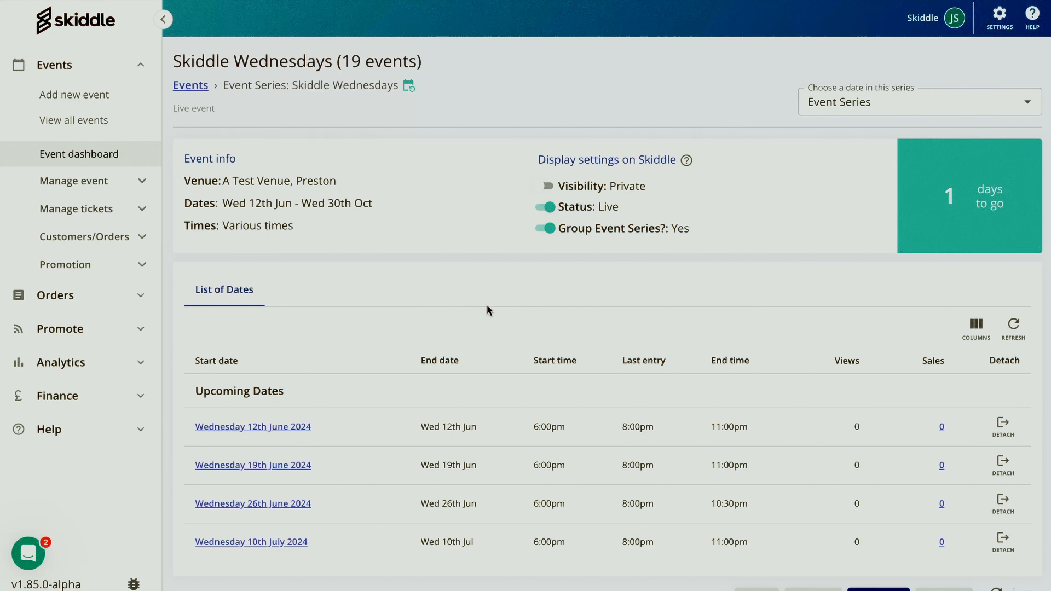
Detach the Wednesday 17th July 2024 date from the series as a stand-alone event
scroll(487, 310, "down", 5)
scroll(503, 326, "down", 3)
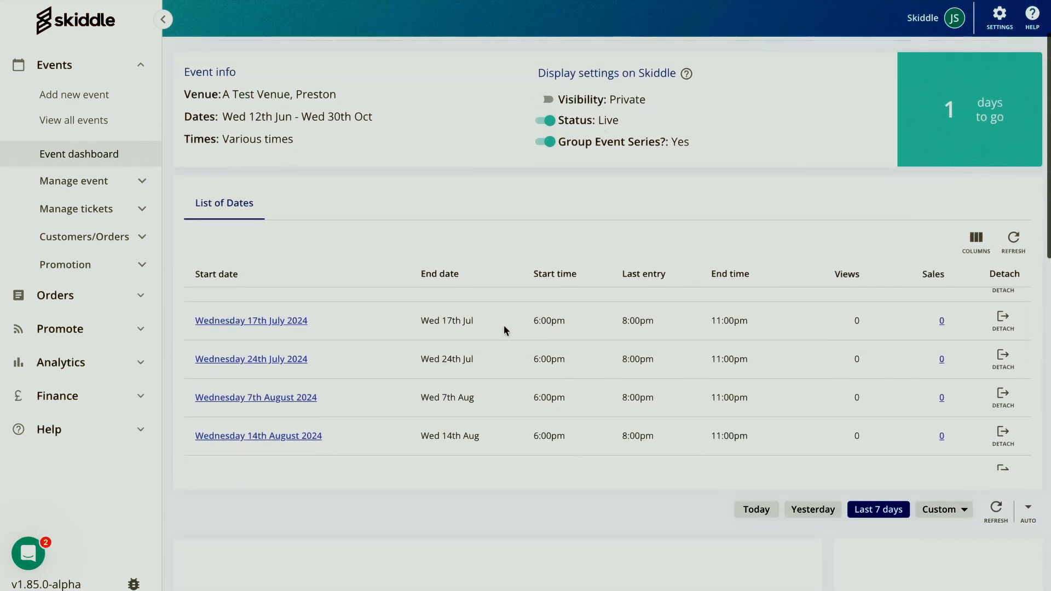
scroll(504, 325, "up", 6)
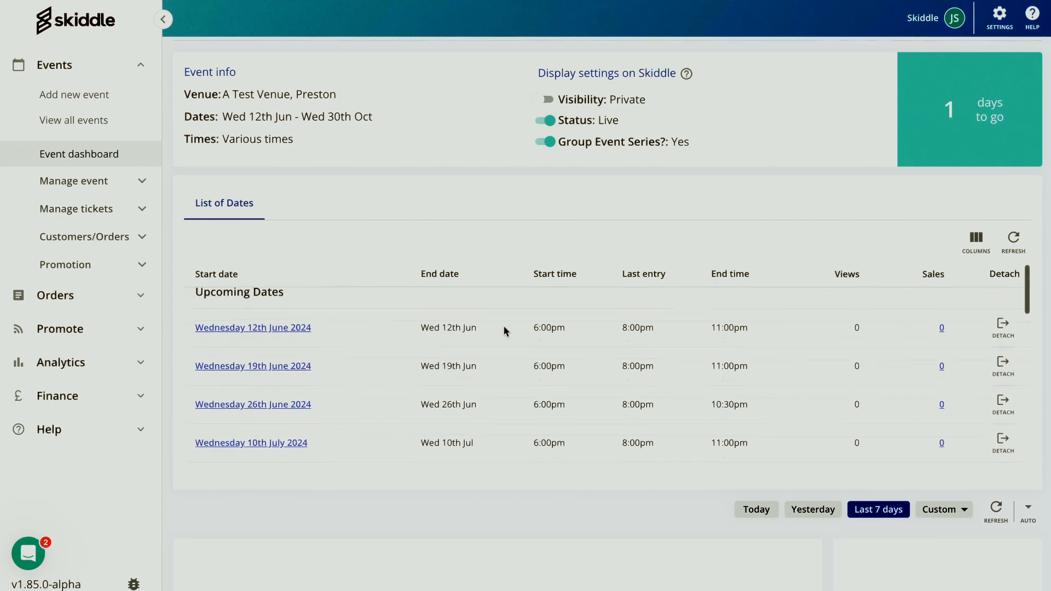
scroll(501, 348, "down", 1)
scroll(500, 348, "down", 2)
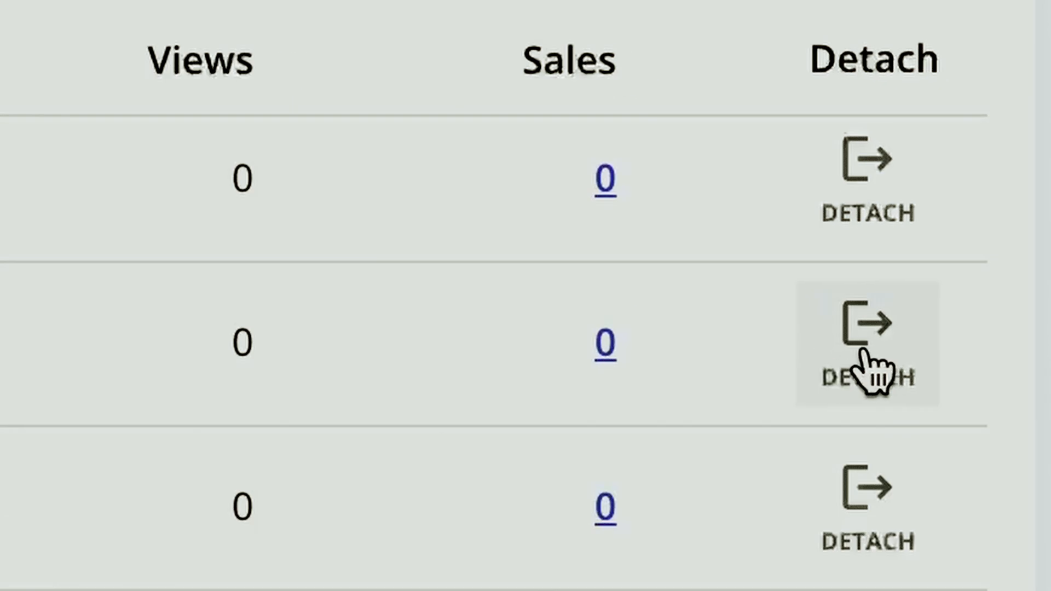
left_click(1003, 430)
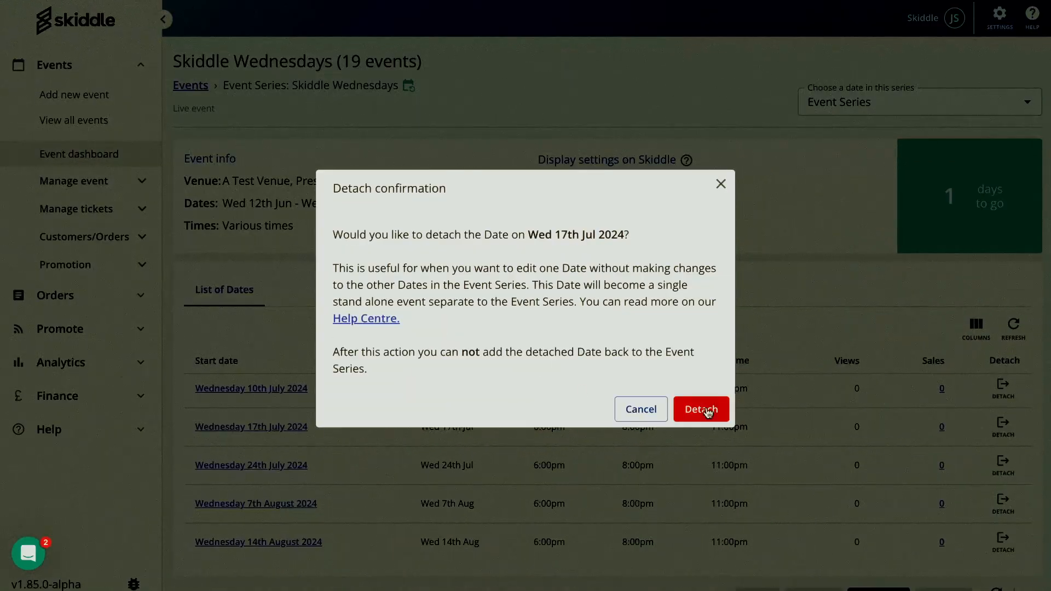
left_click(706, 411)
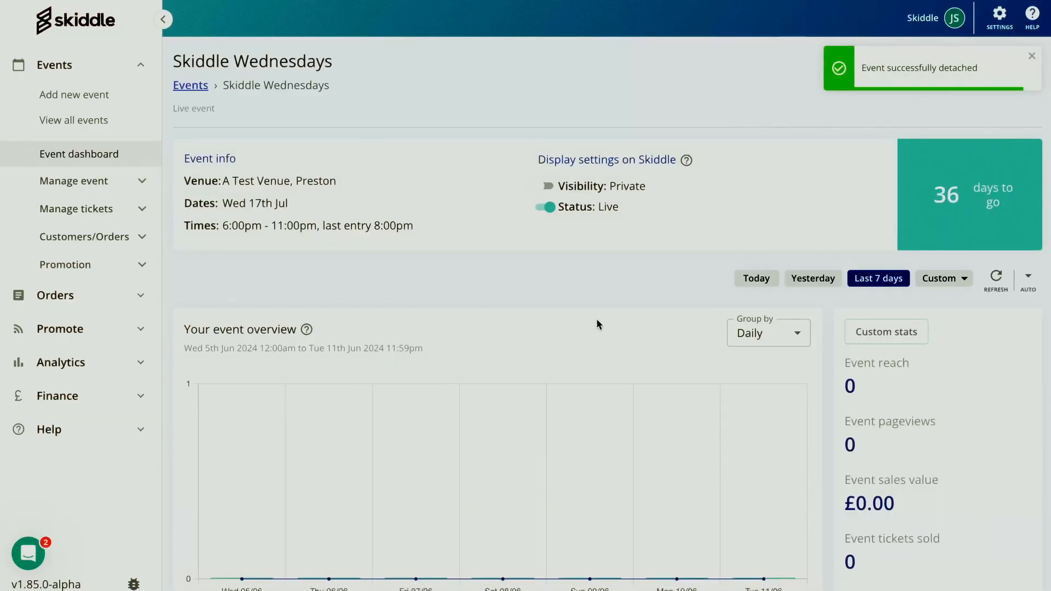
Look through the detached event's dashboard and return to the Skiddle Wednesdays series dashboard
scroll(597, 322, "down", 2)
scroll(597, 322, "down", 10)
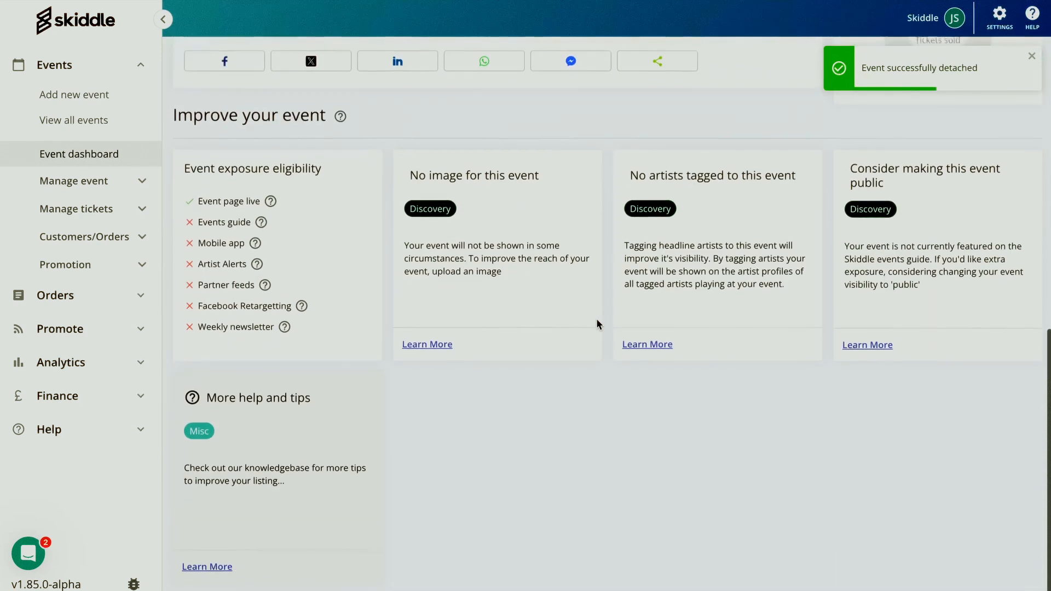
scroll(598, 326, "up", 6)
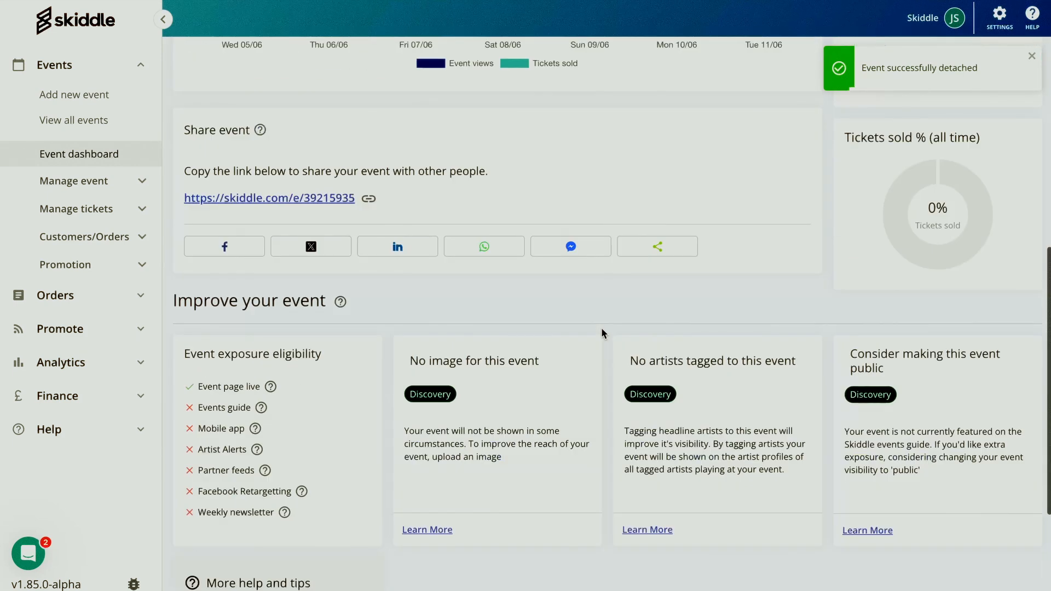
scroll(609, 356, "up", 5)
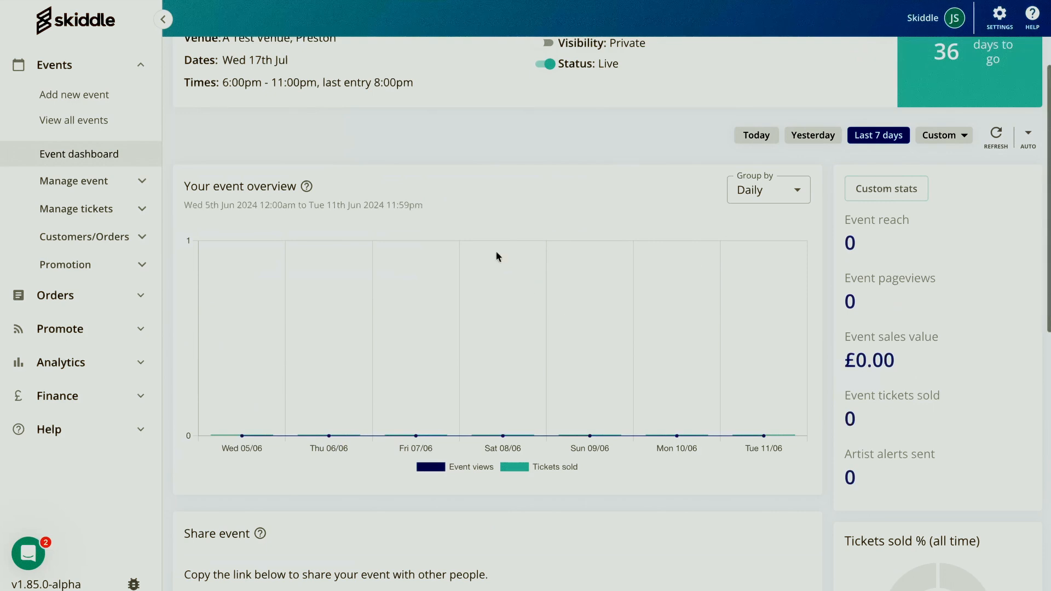
left_click(37, 1)
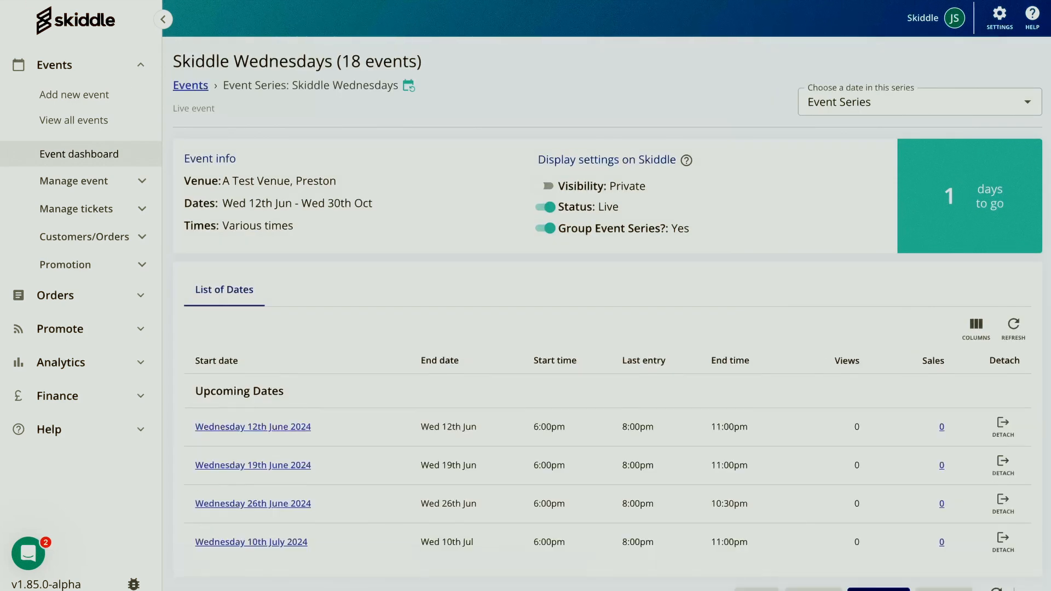
Check the remaining dates in the series and open its public event page from the share link
scroll(442, 225, "down", 2)
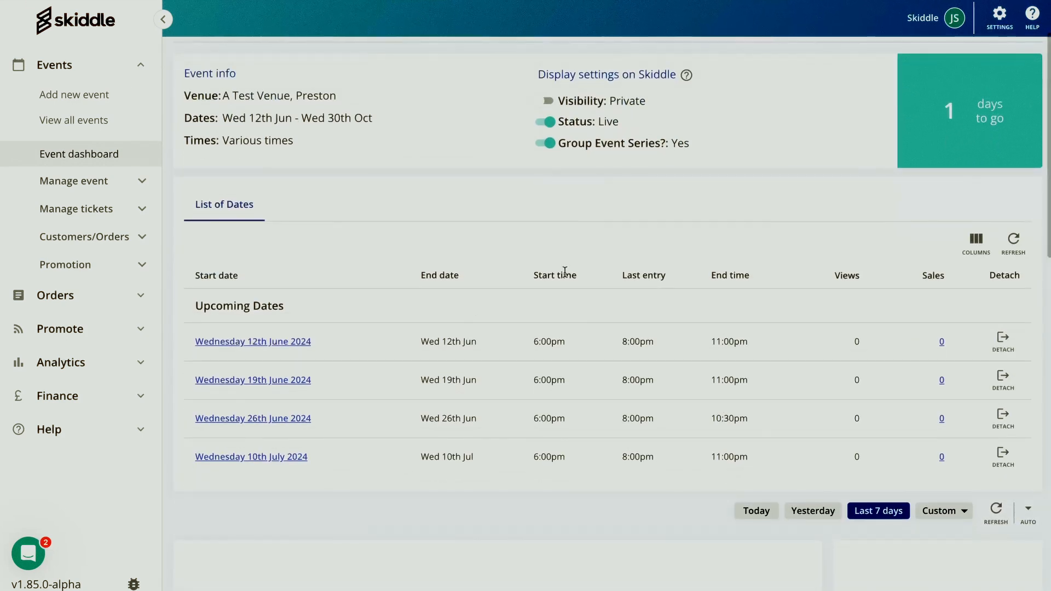
scroll(515, 349, "down", 1)
scroll(495, 384, "down", 5)
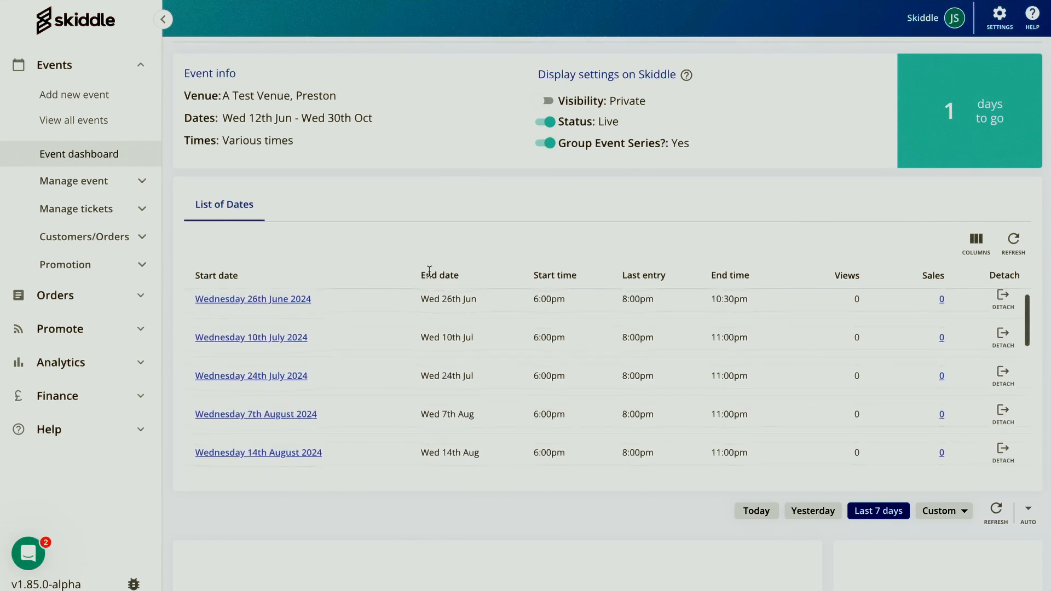
scroll(696, 235, "down", 2)
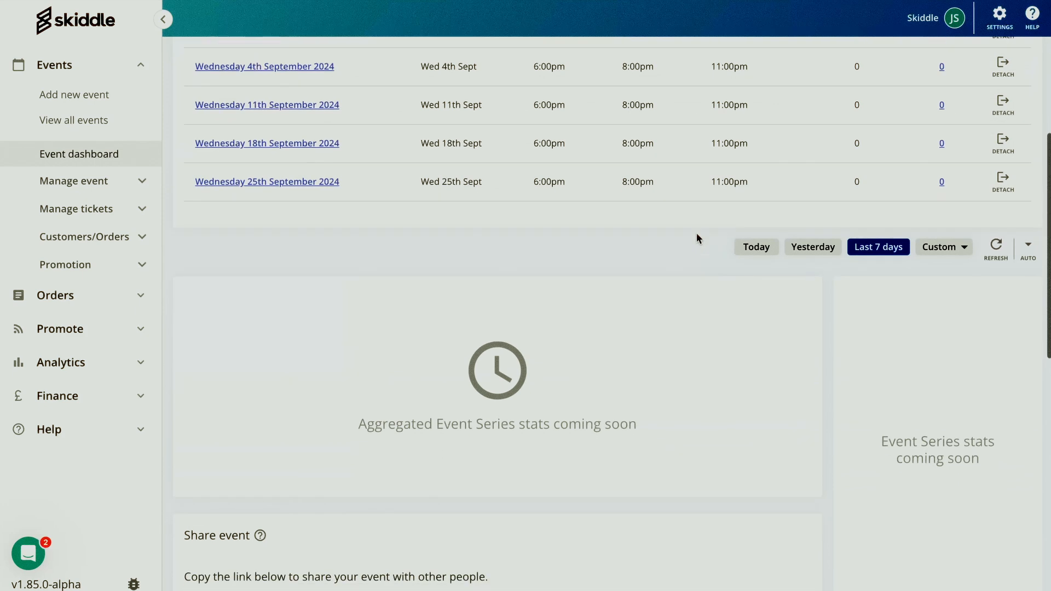
scroll(584, 284, "down", 8)
scroll(426, 280, "up", 3)
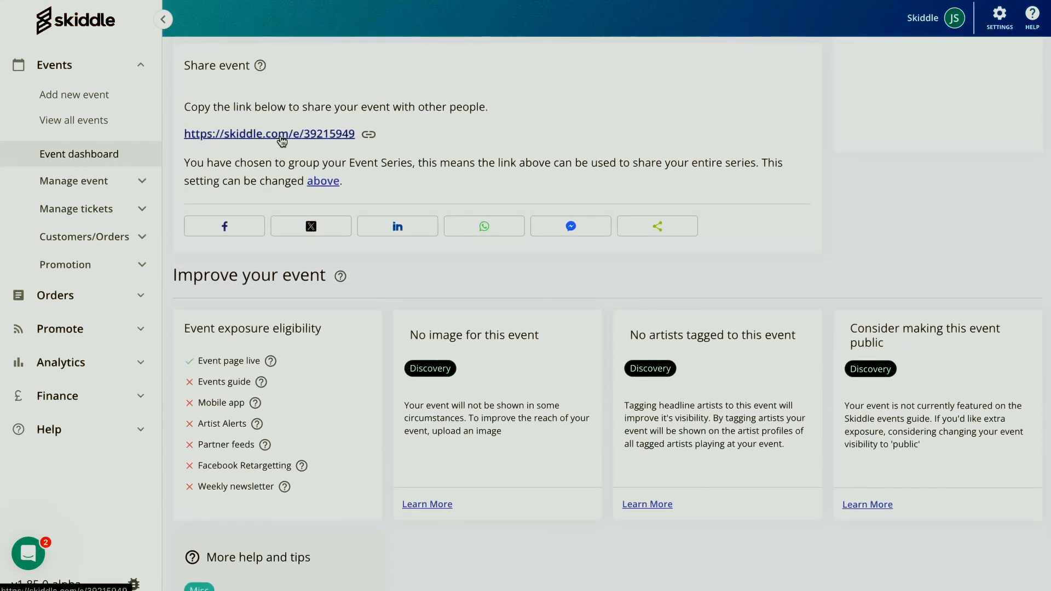
left_click(277, 136)
Find the tickets for Wednesday 7th August in the public page's calendar, close them, and return to the series dashboard
scroll(129, 262, "down", 6)
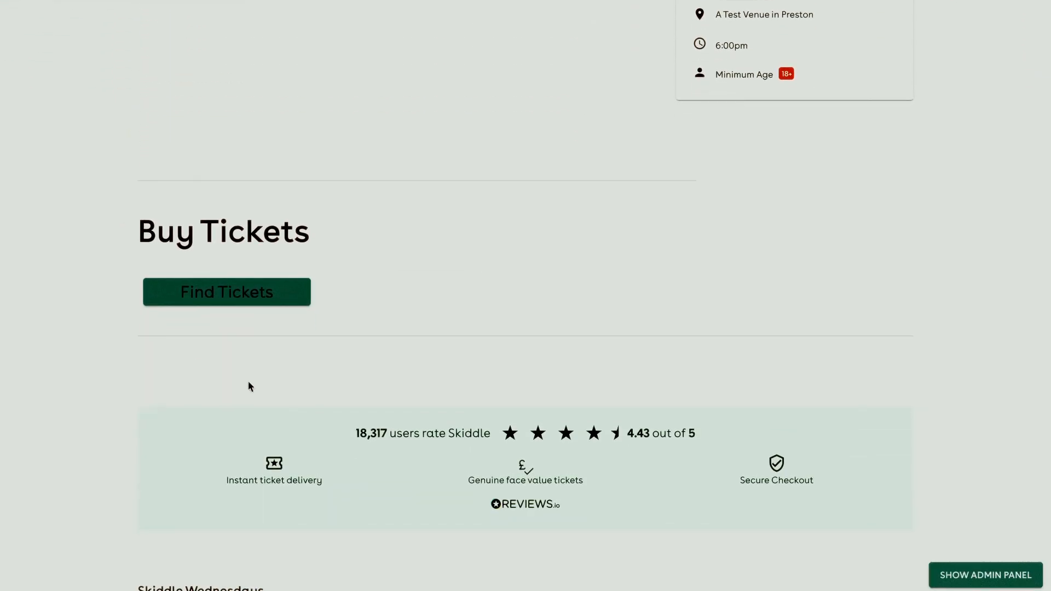
left_click(261, 300)
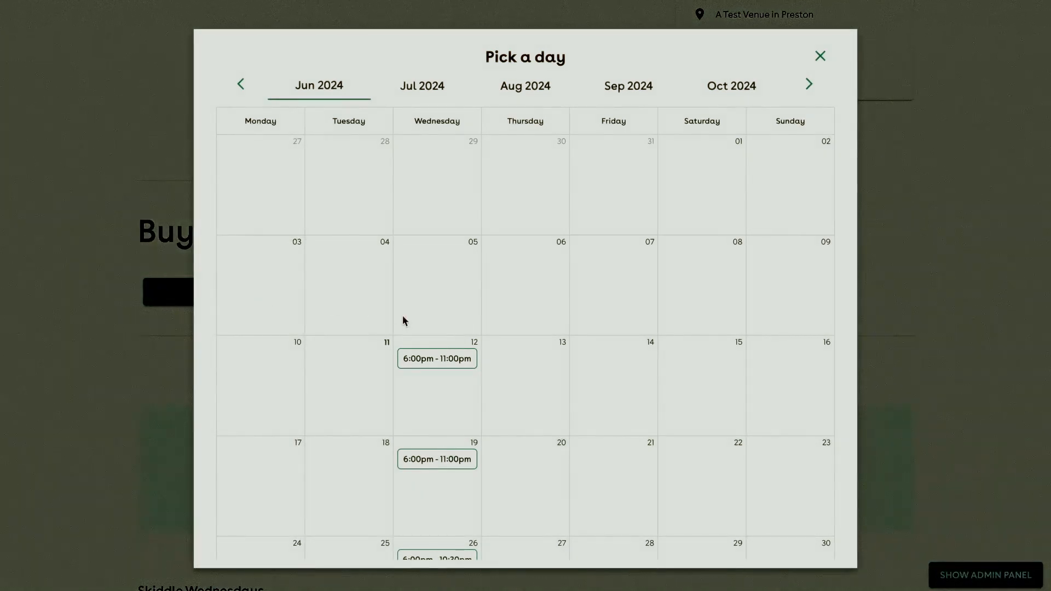
left_click(815, 91)
left_click(809, 84)
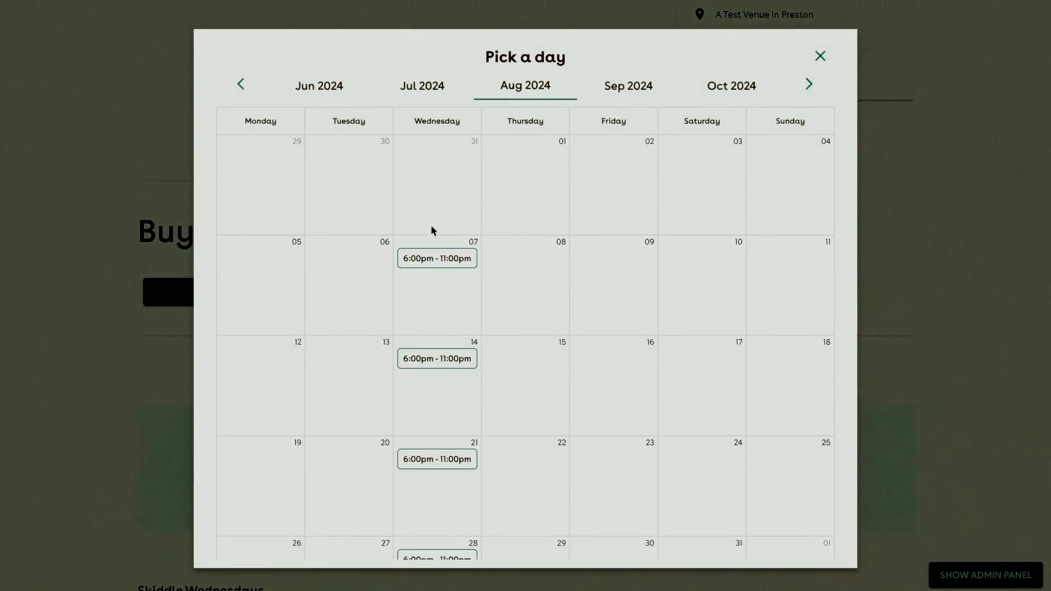
left_click(444, 260)
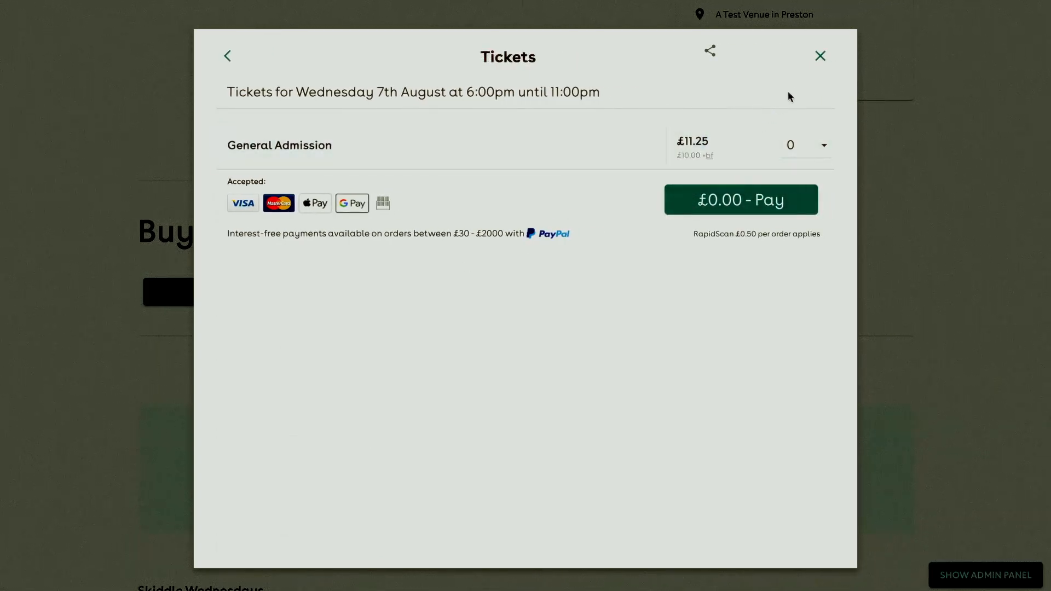
left_click(819, 57)
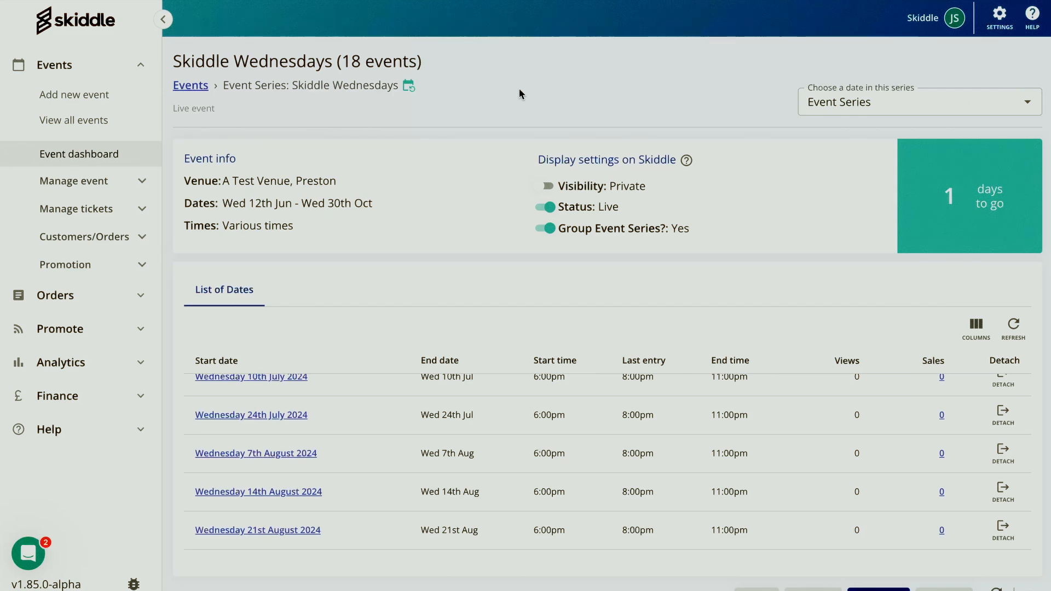
scroll(531, 449, "up", 3)
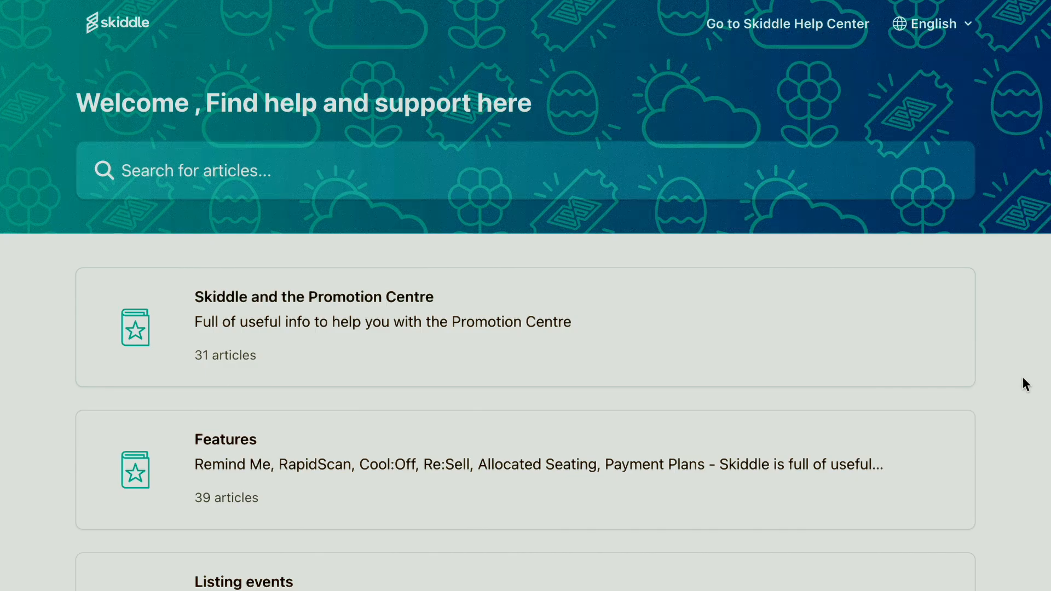
Browse the Help Center article collections and open the "How To: Skiddle Promotion Centre" playlist on YouTube
scroll(1041, 382, "down", 8)
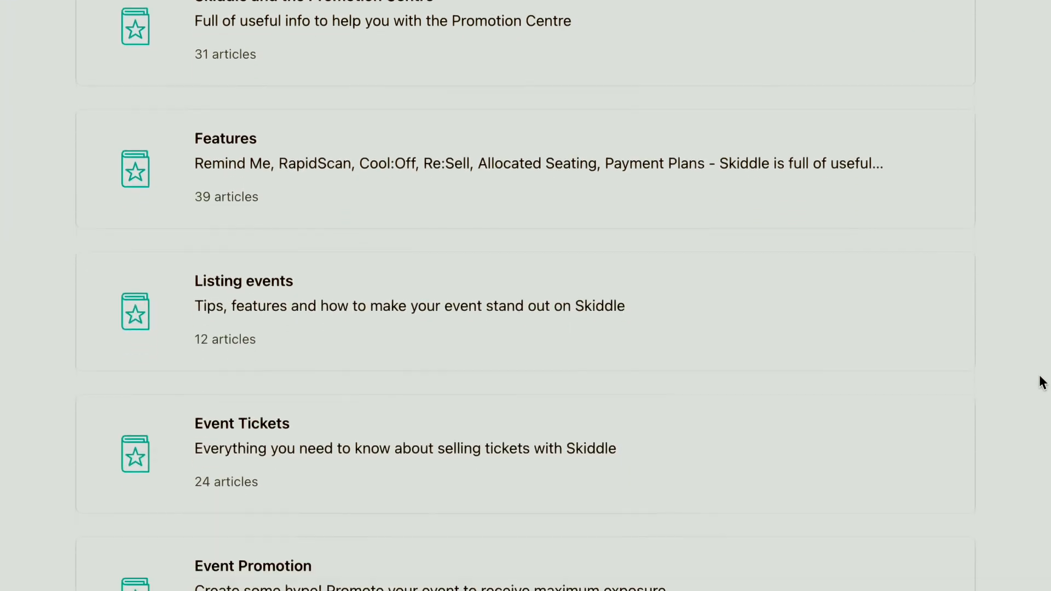
scroll(1041, 382, "down", 2)
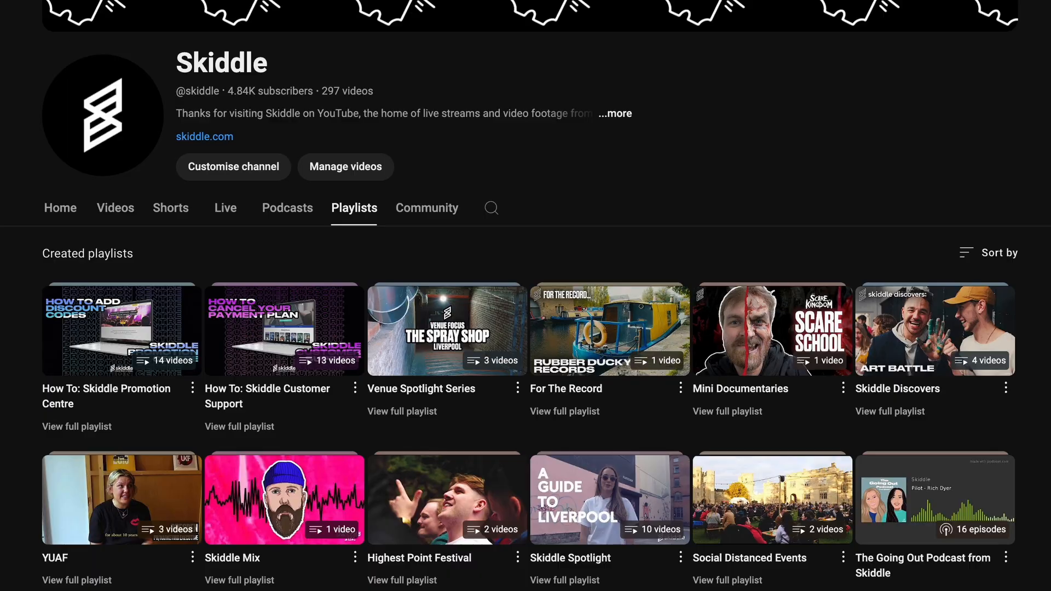
left_click(165, 349)
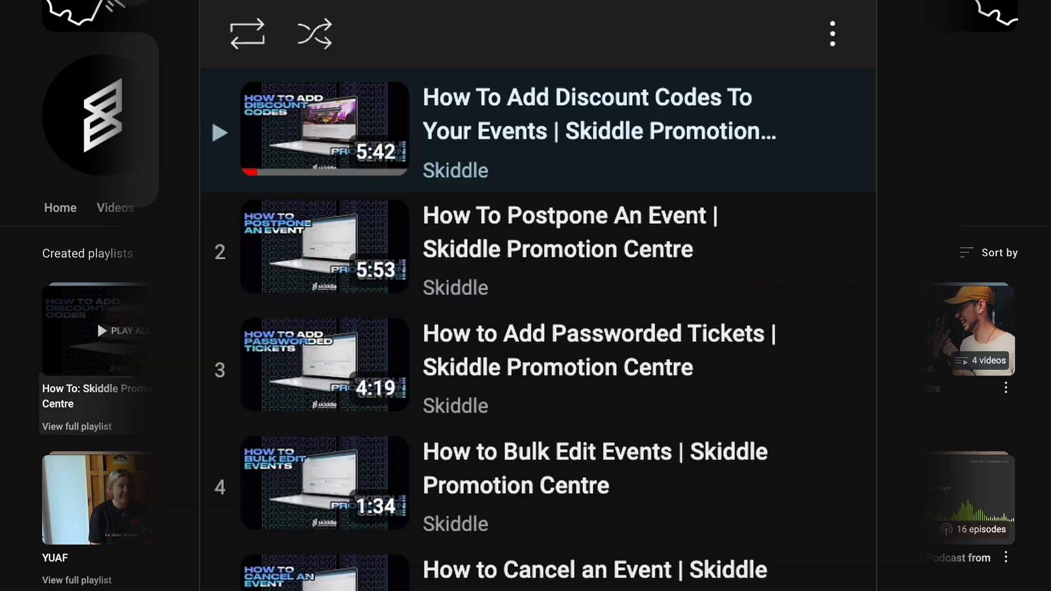